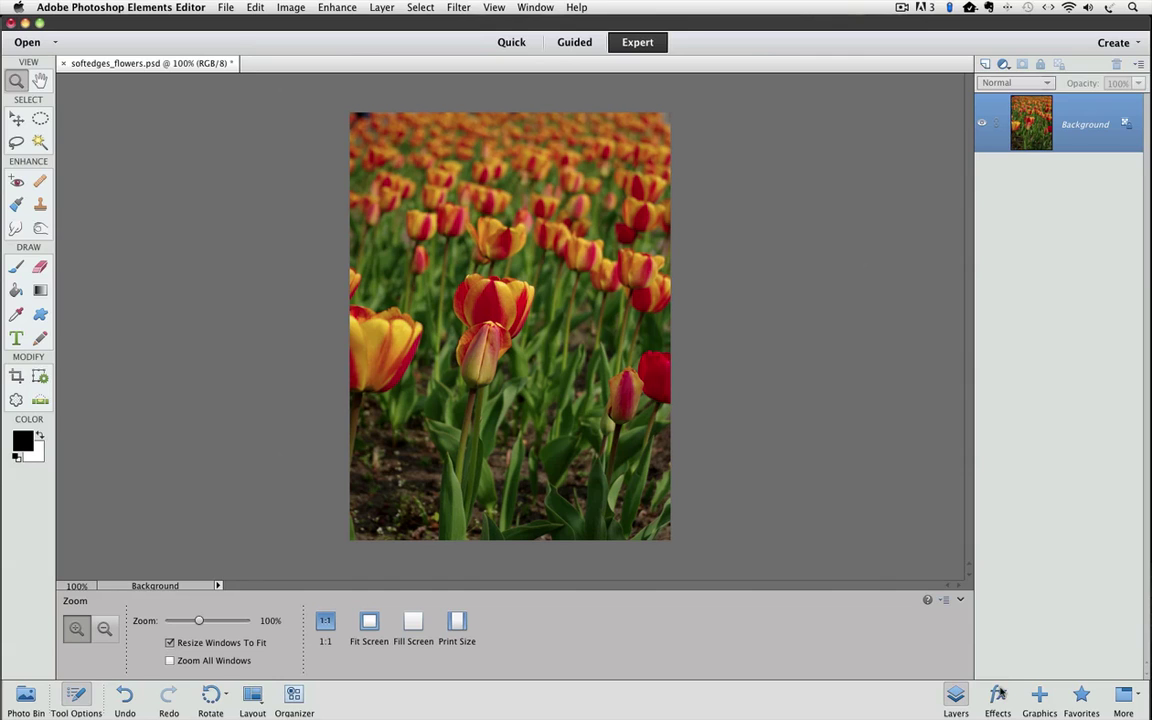
Return to the Layers list, undo the last change, and duplicate Background into Background copy.
click(998, 695)
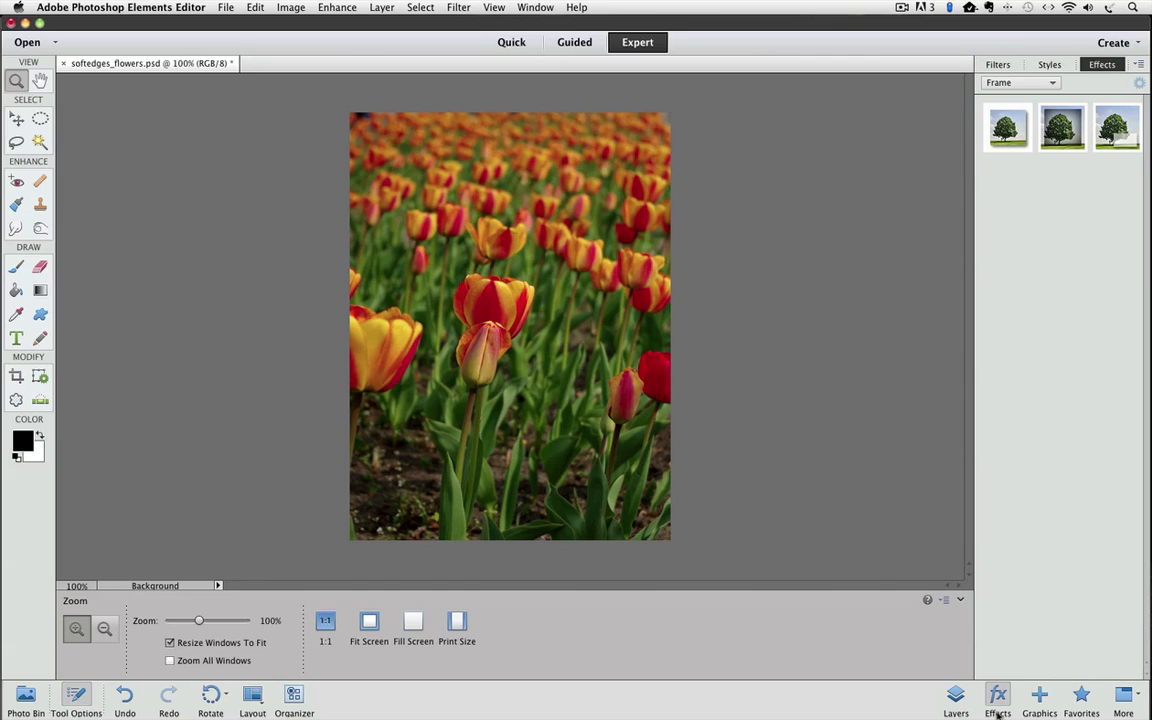
click(956, 698)
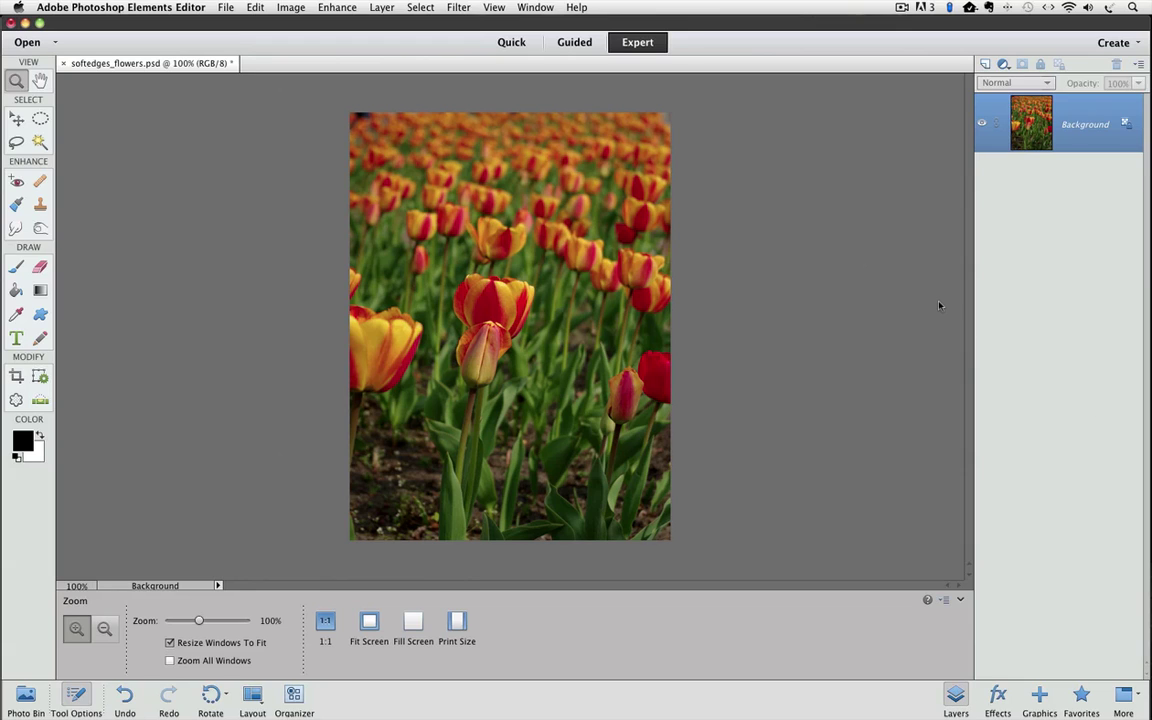
key(super+z)
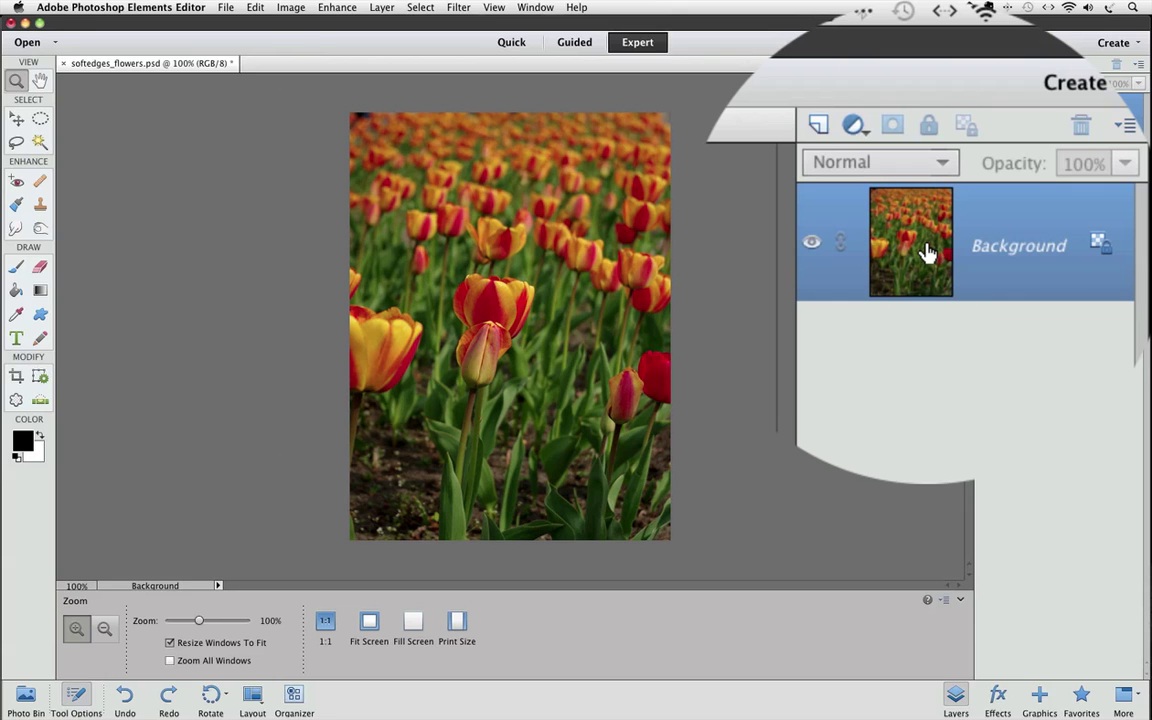
drag(928, 253, 912, 129)
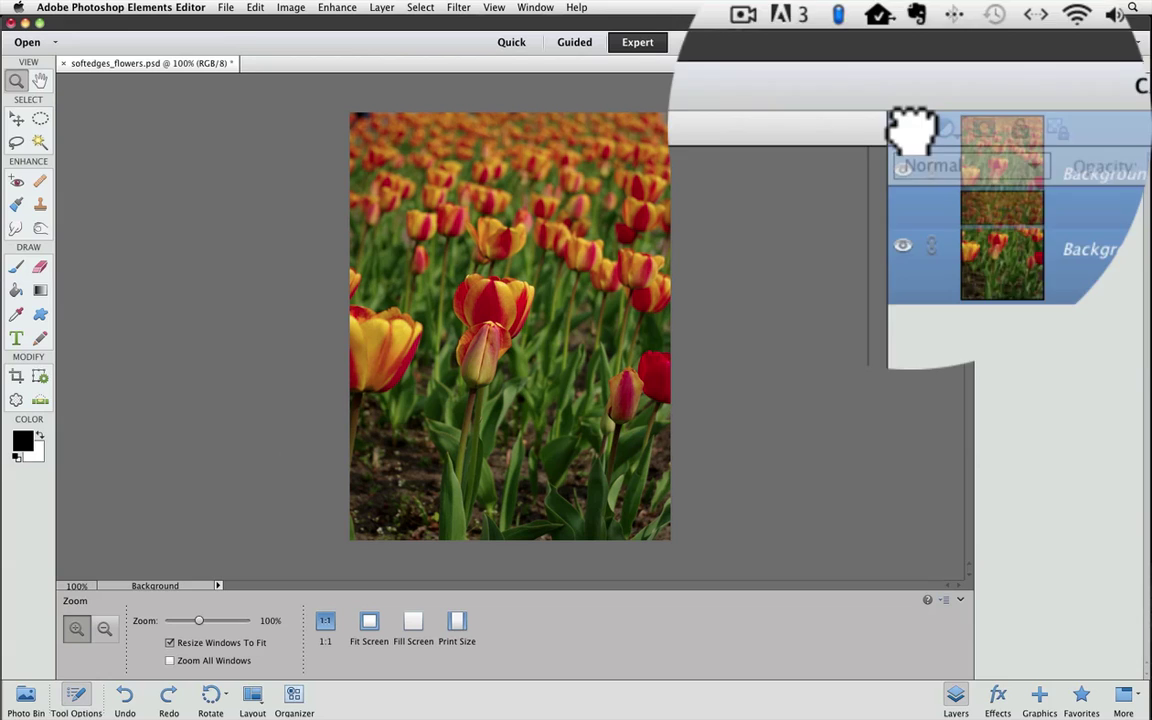
drag(912, 129, 986, 66)
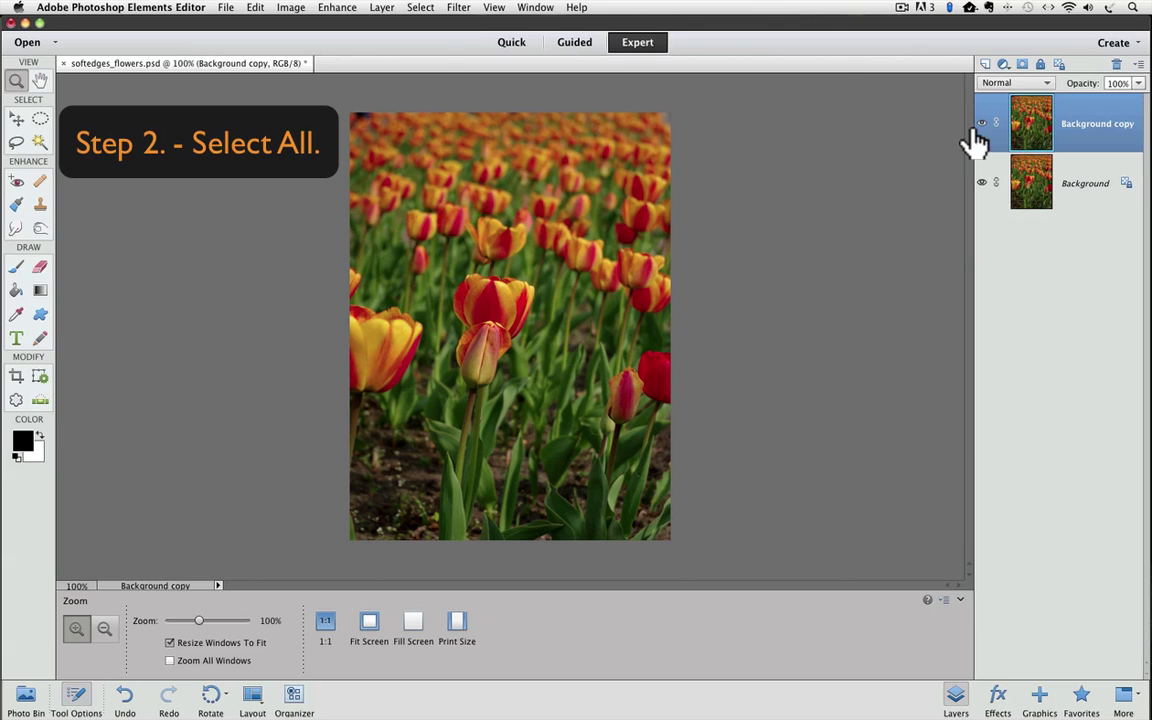
Select the entire tulip image on Background copy with Select > All.
click(420, 7)
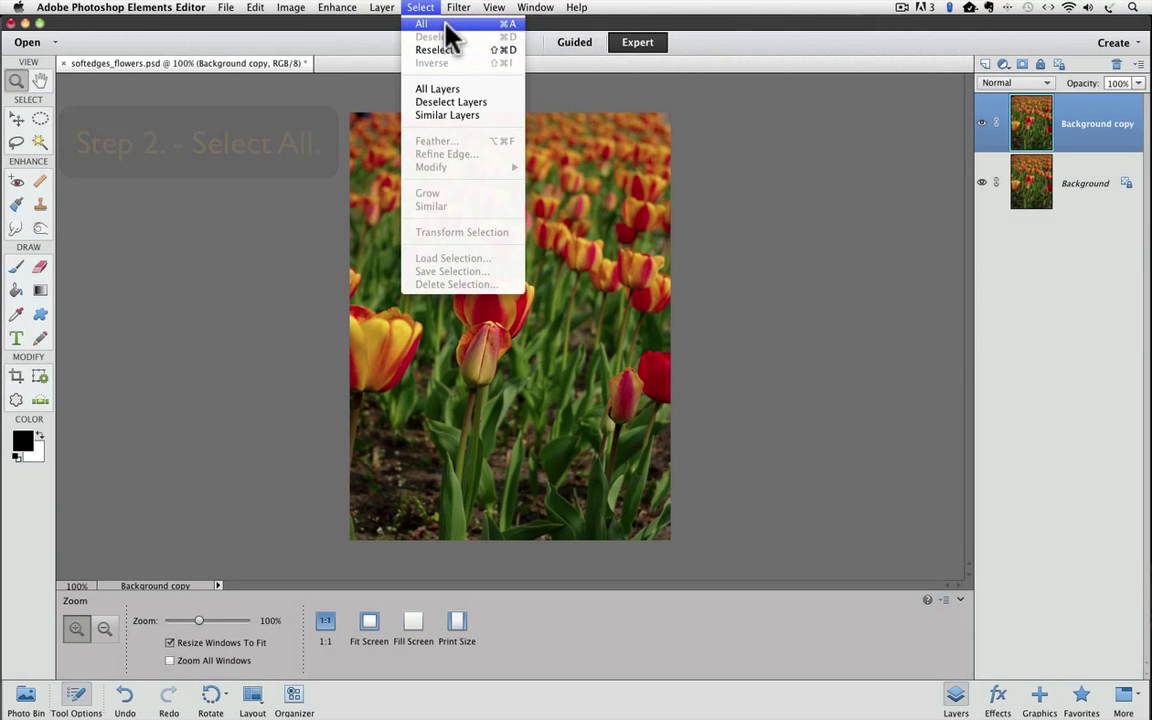
click(445, 36)
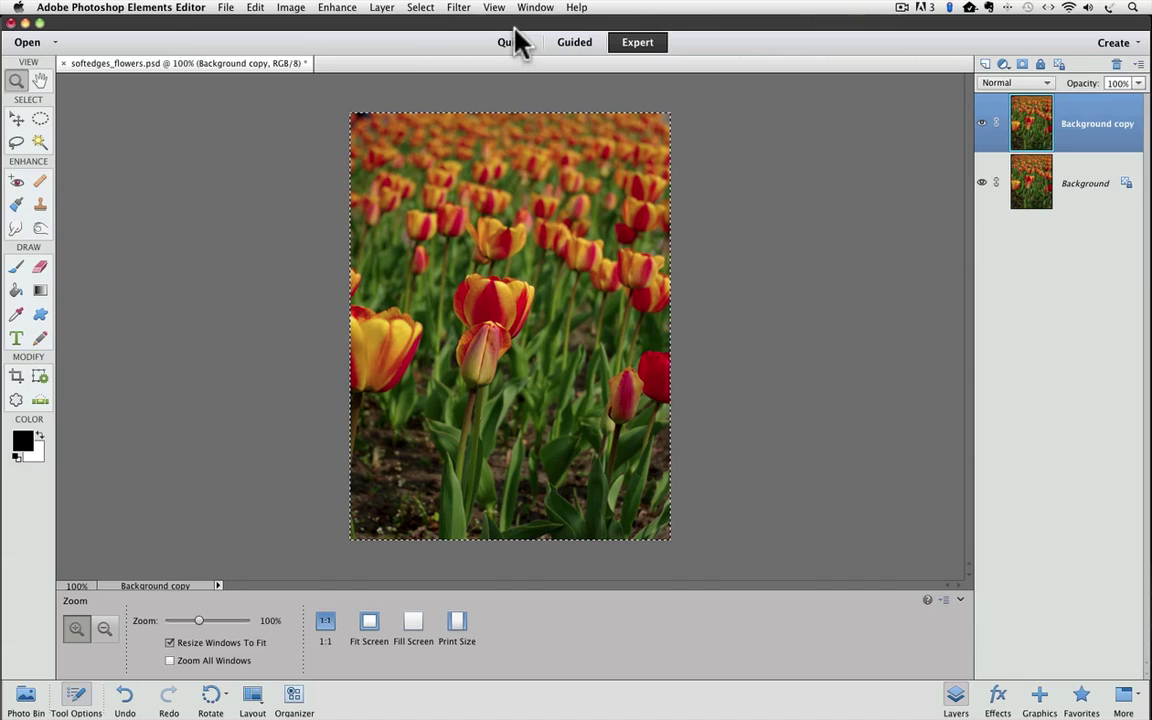
Transform the selection to 85% width with proportions constrained, centred on the image.
click(418, 8)
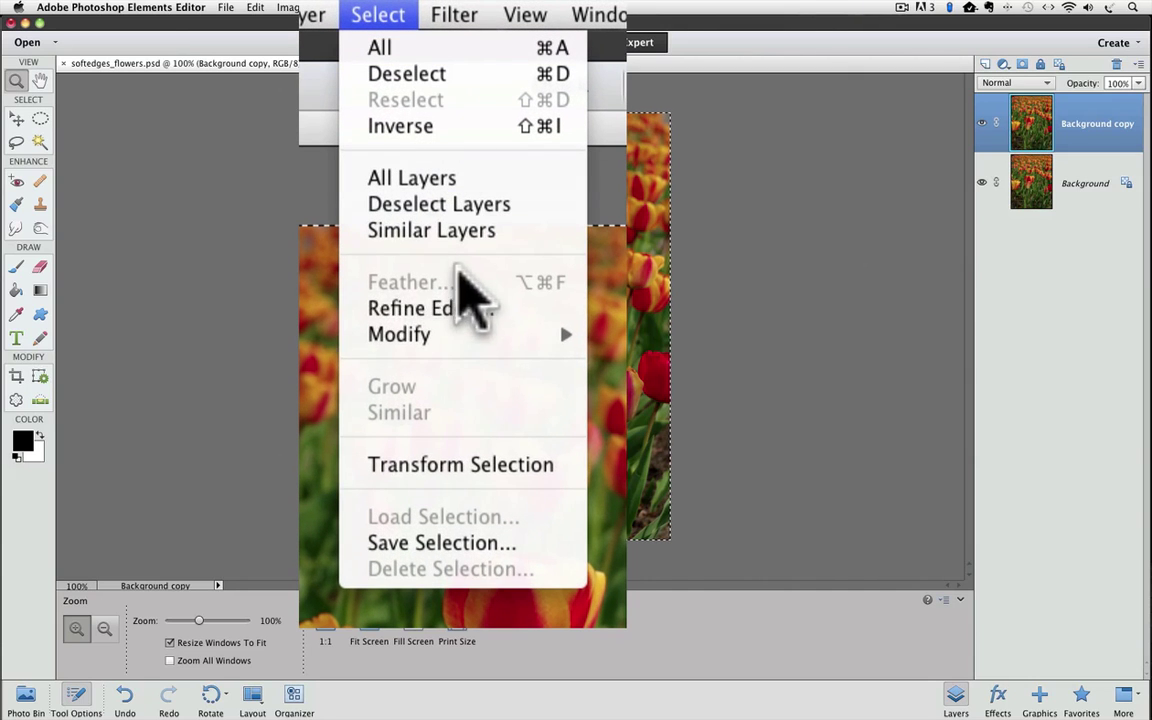
click(462, 291)
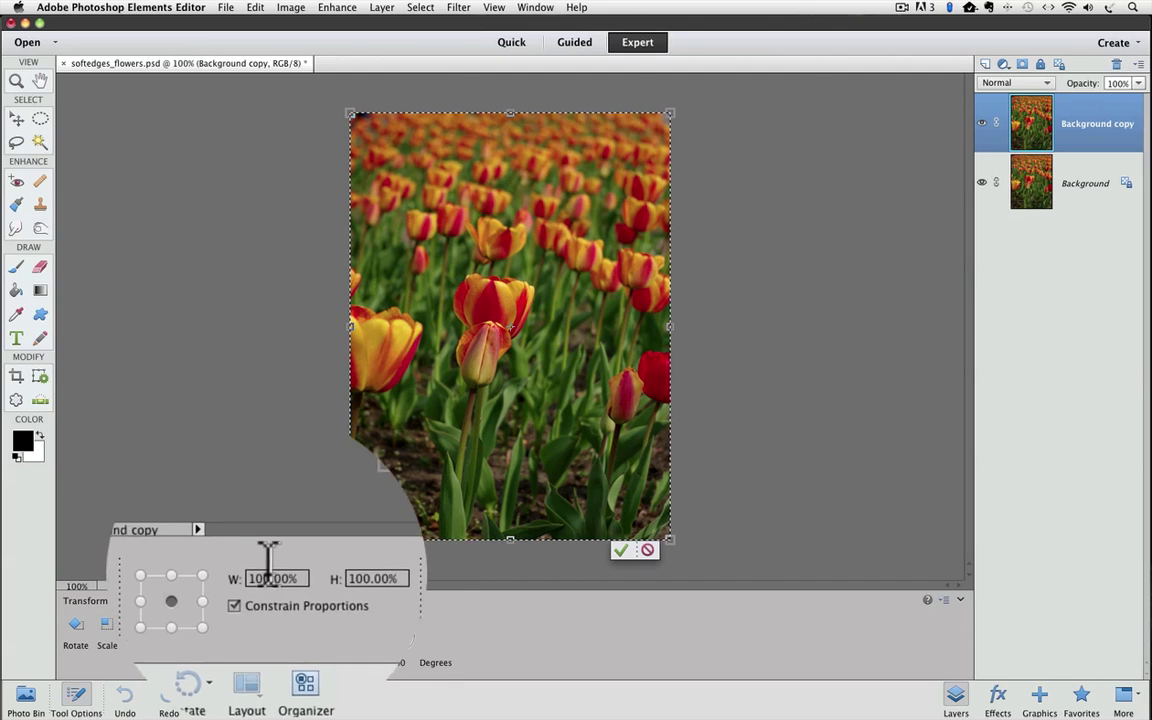
double_click(266, 510)
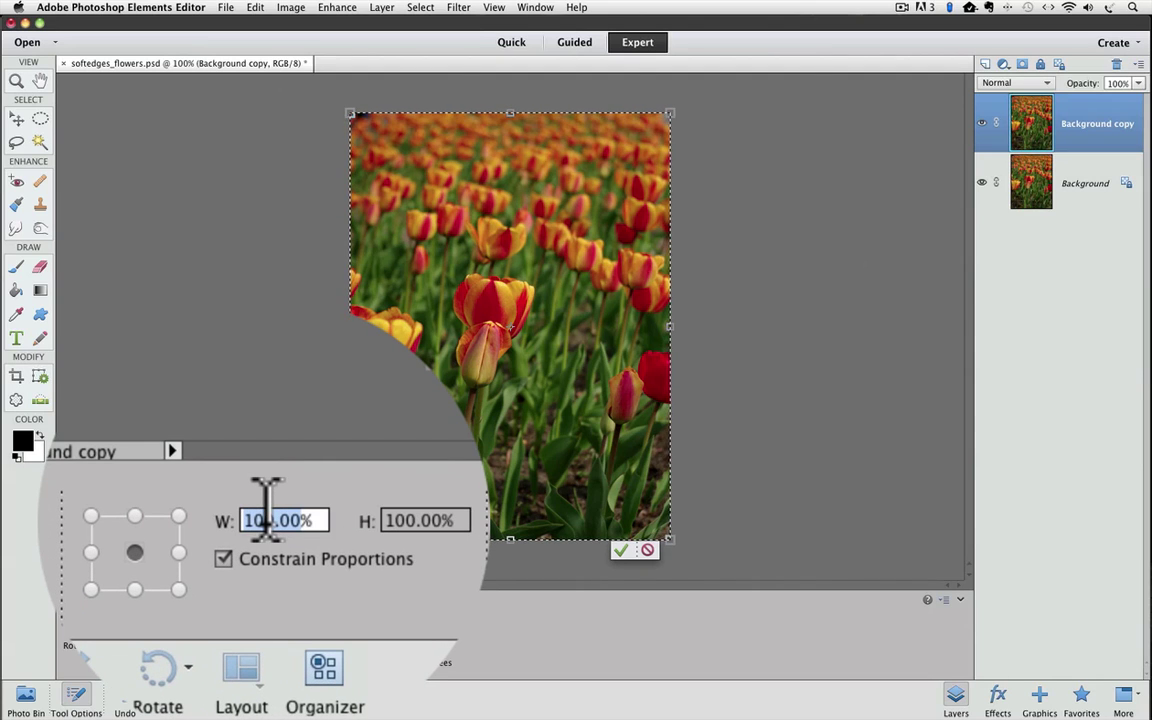
text(85)
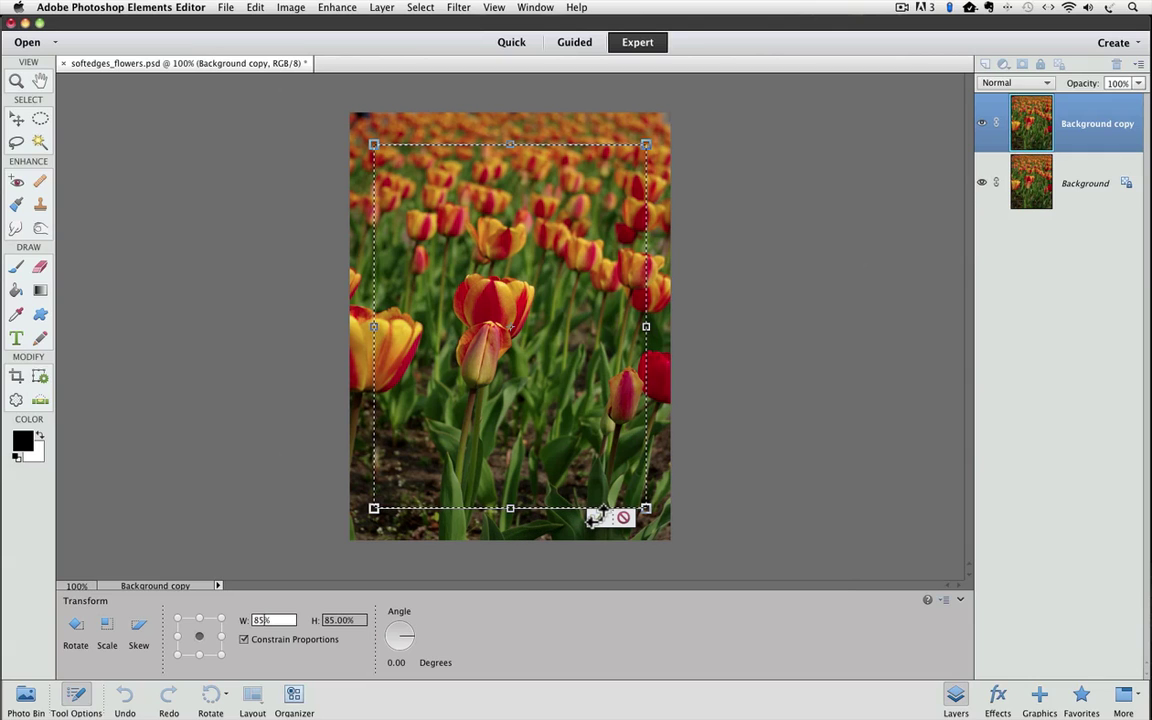
Commit the 85% selection and feather its edge by 10 pixels.
click(598, 518)
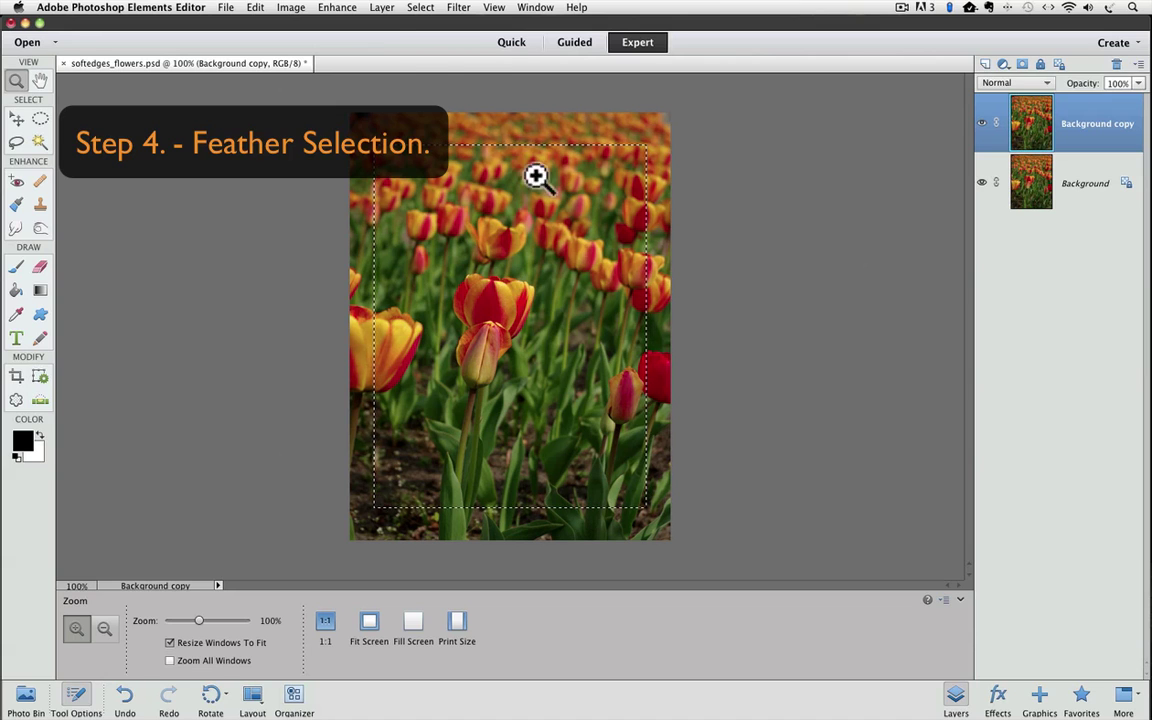
click(420, 7)
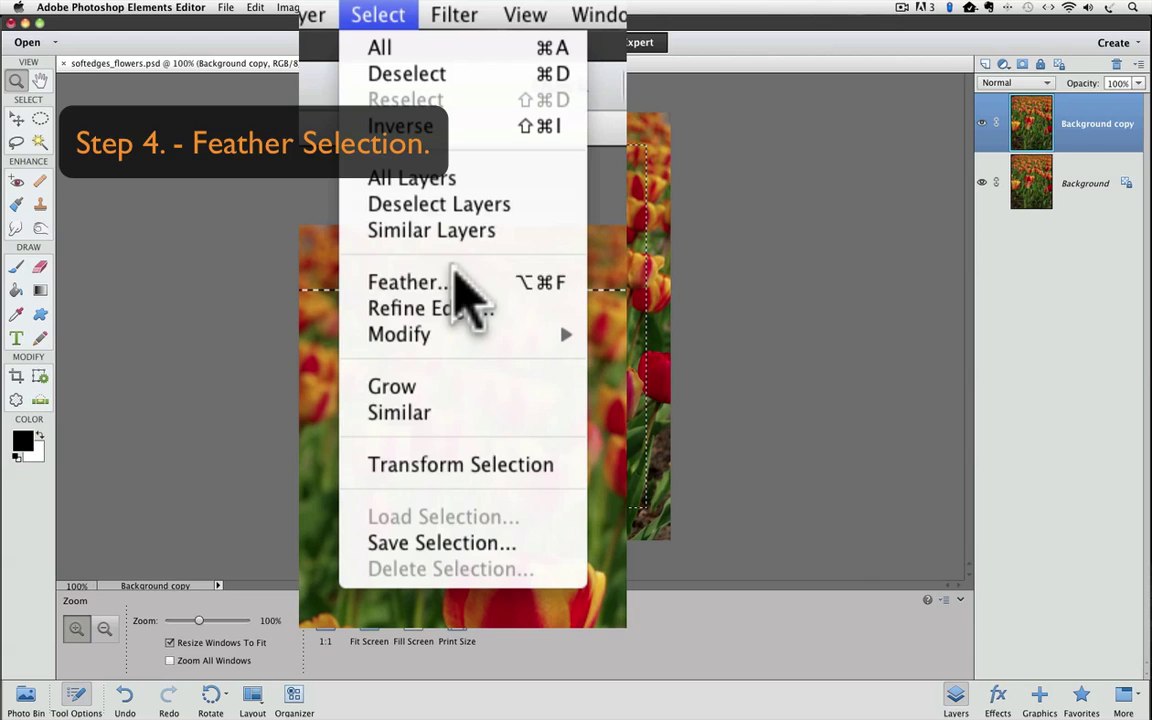
click(488, 156)
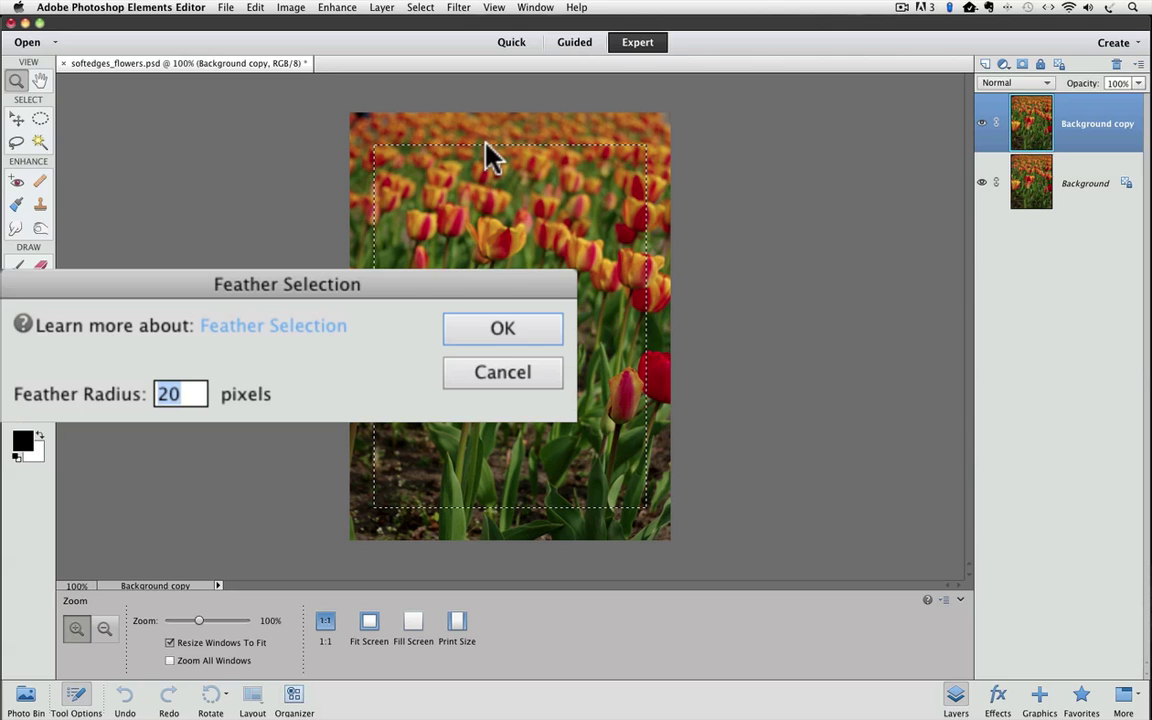
text(10)
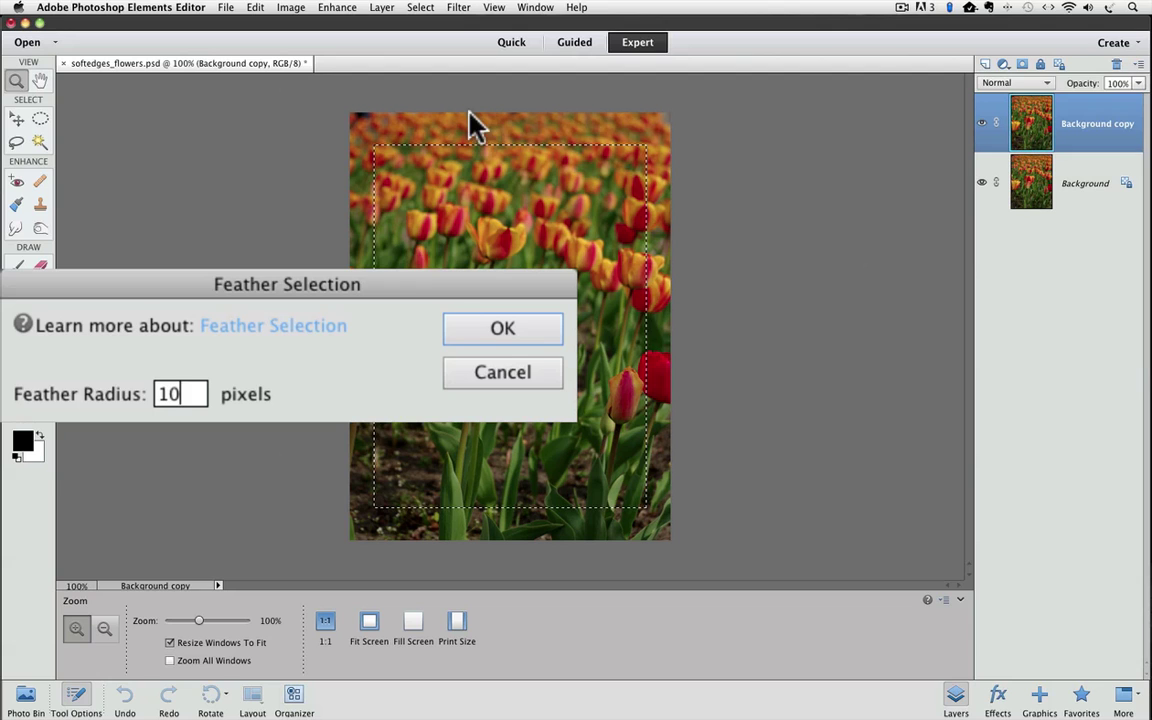
click(478, 335)
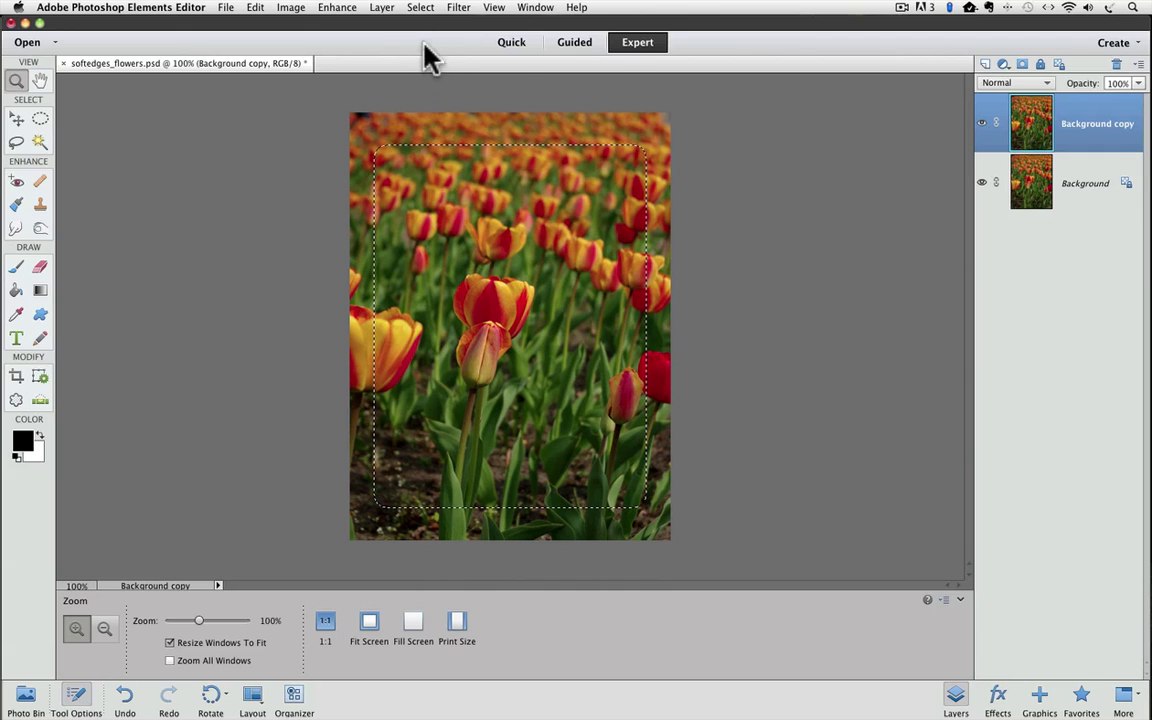
Invert the selection and fill the outer border with White, Normal mode, 100% opacity.
click(420, 7)
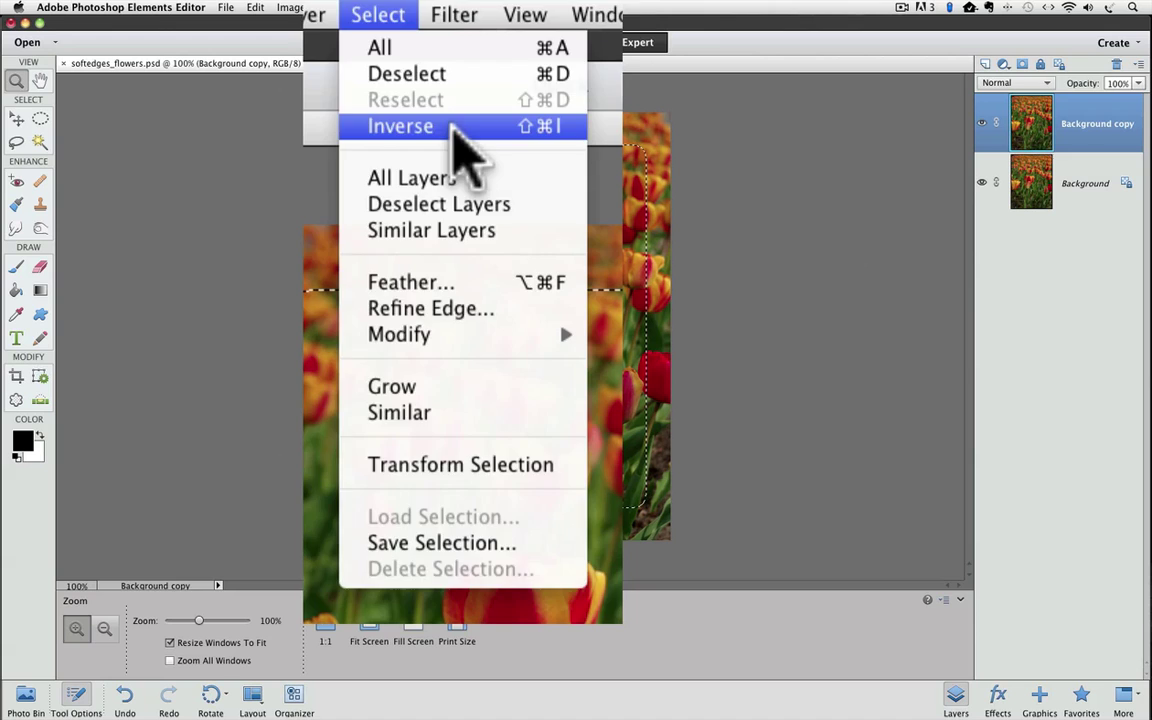
click(455, 63)
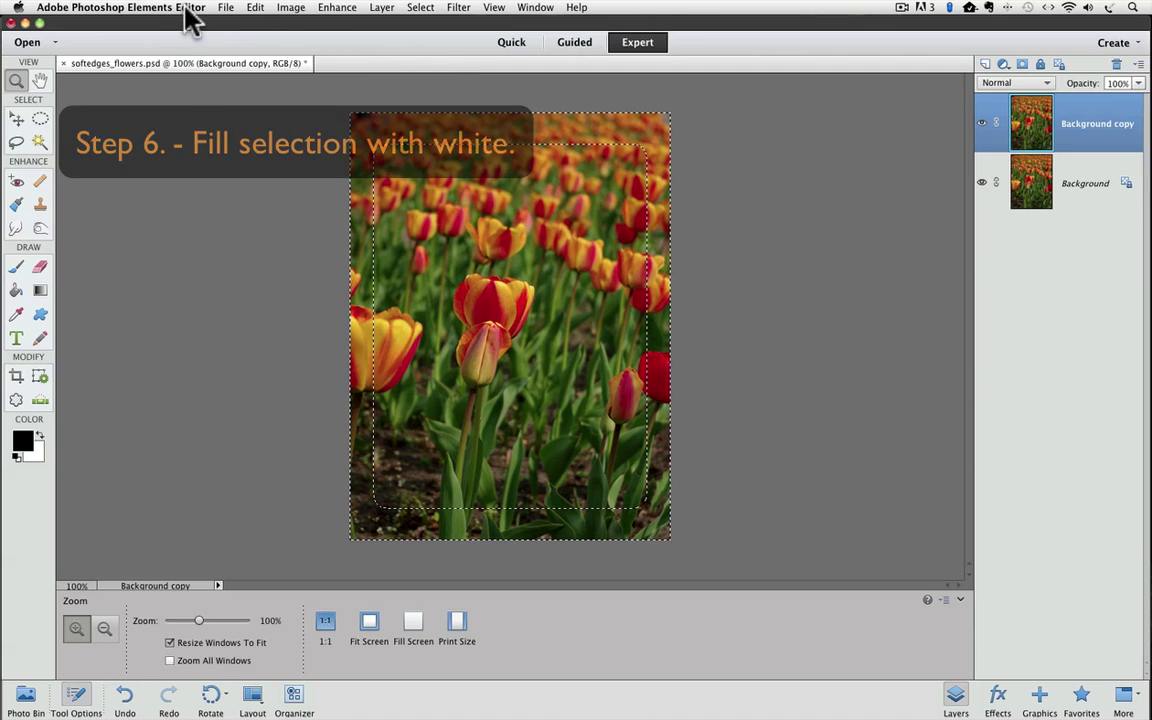
click(256, 9)
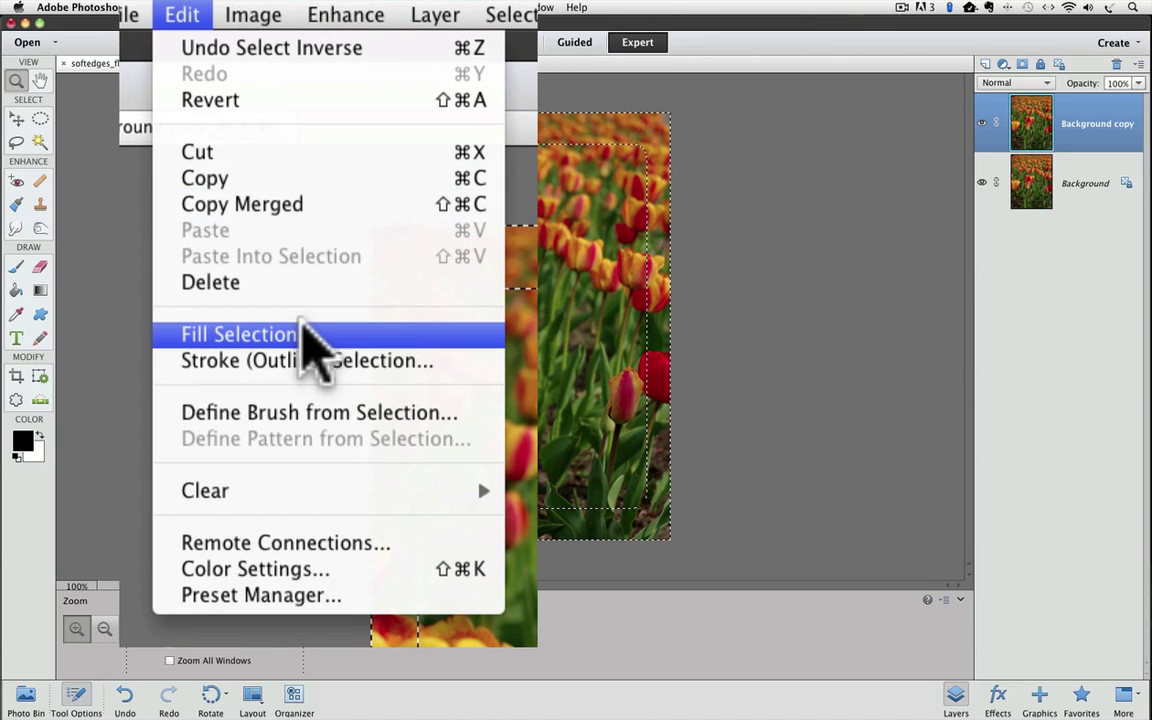
click(352, 335)
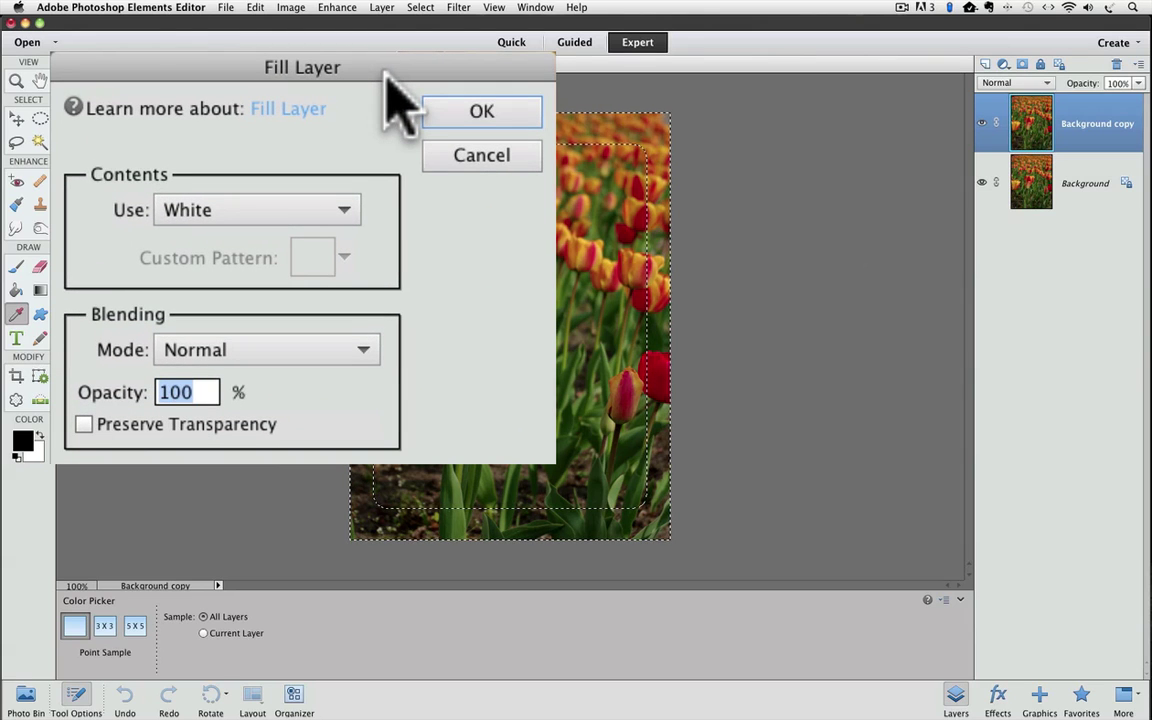
click(345, 281)
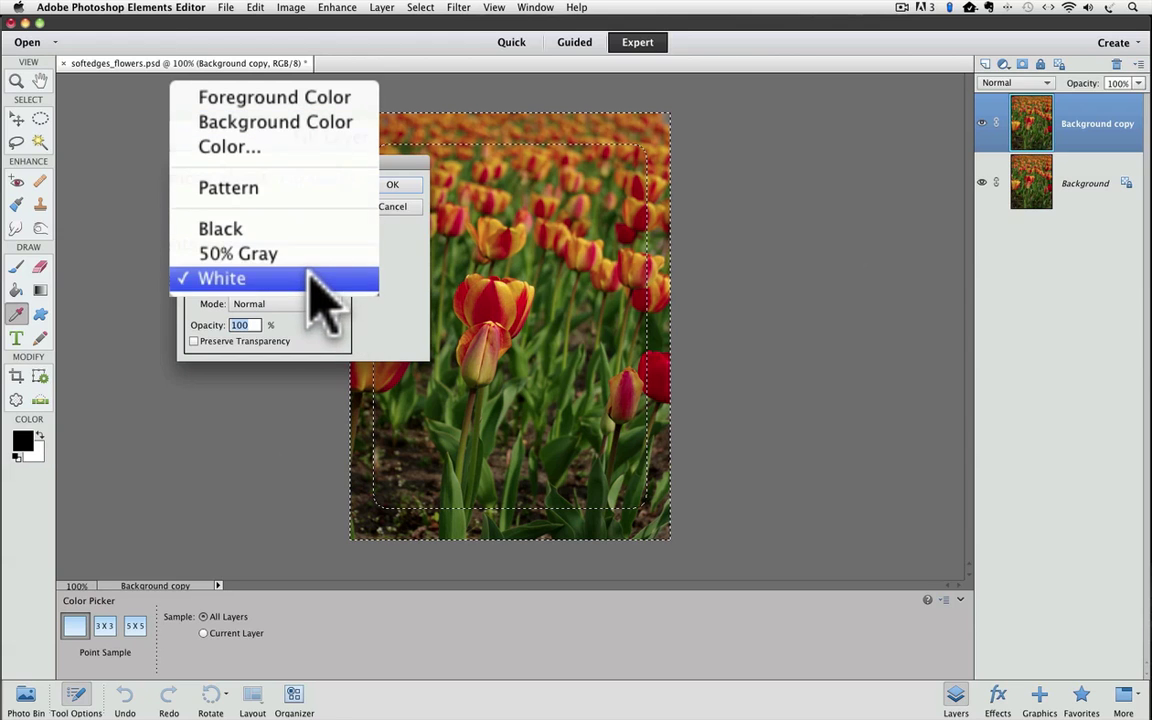
click(318, 282)
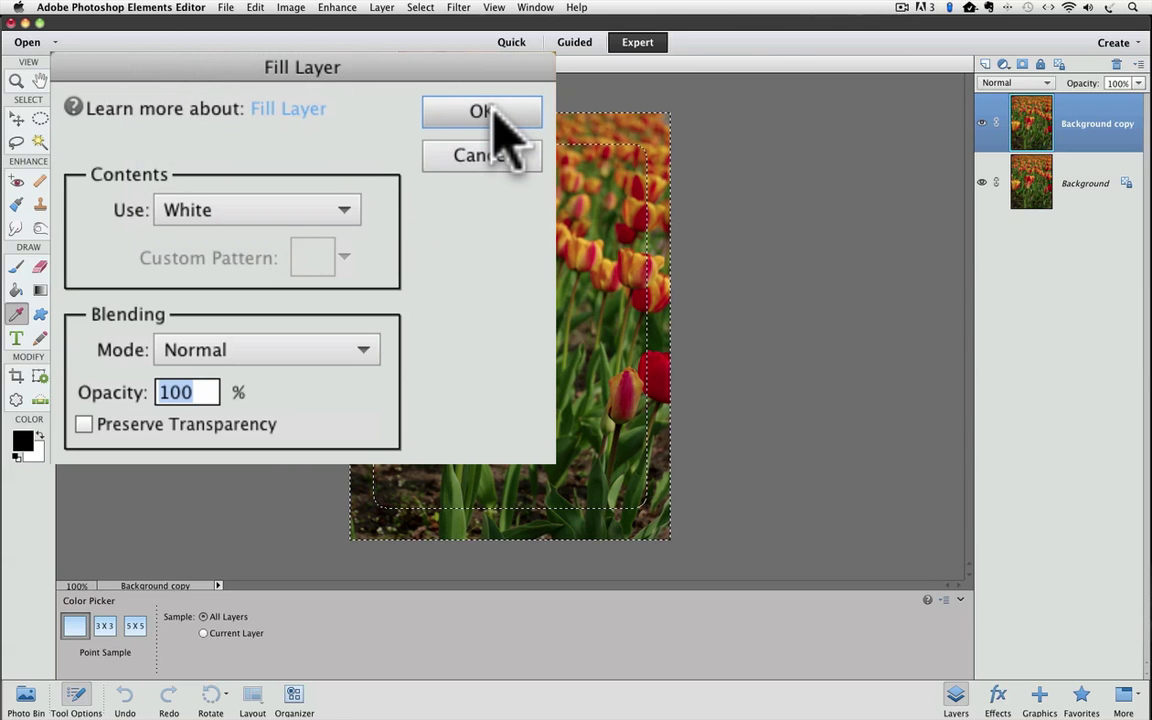
click(440, 158)
key(z)
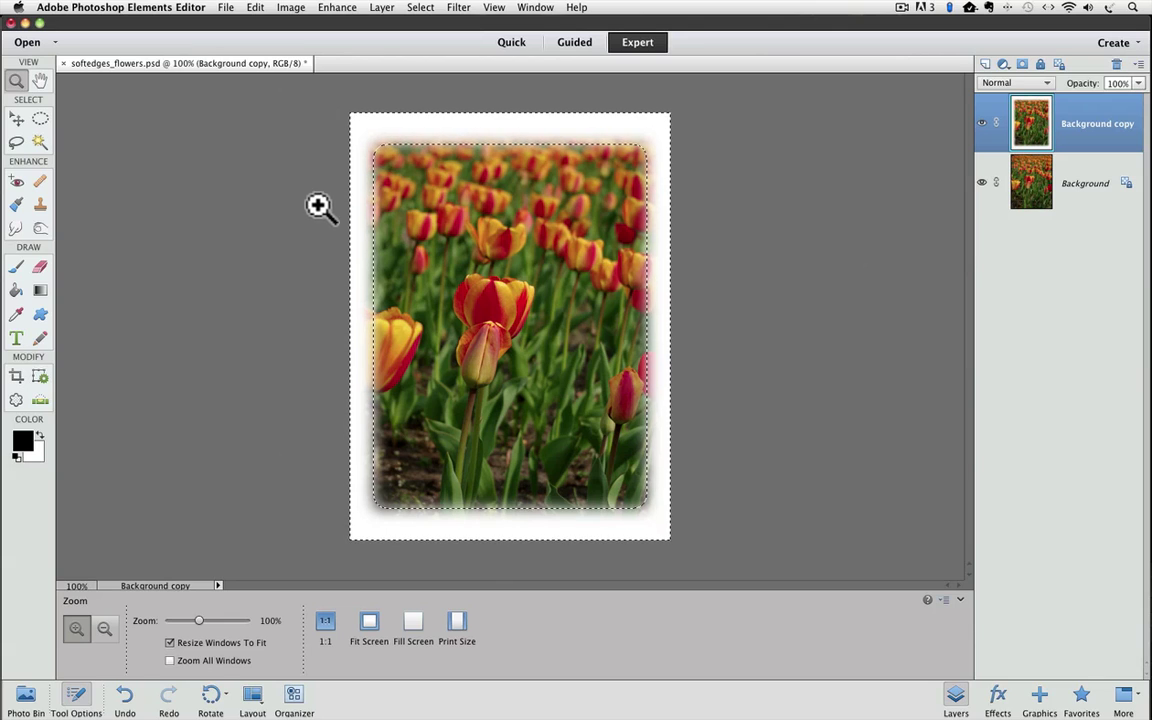
Deselect to remove the marquee from the vignetted tulip photo.
click(424, 9)
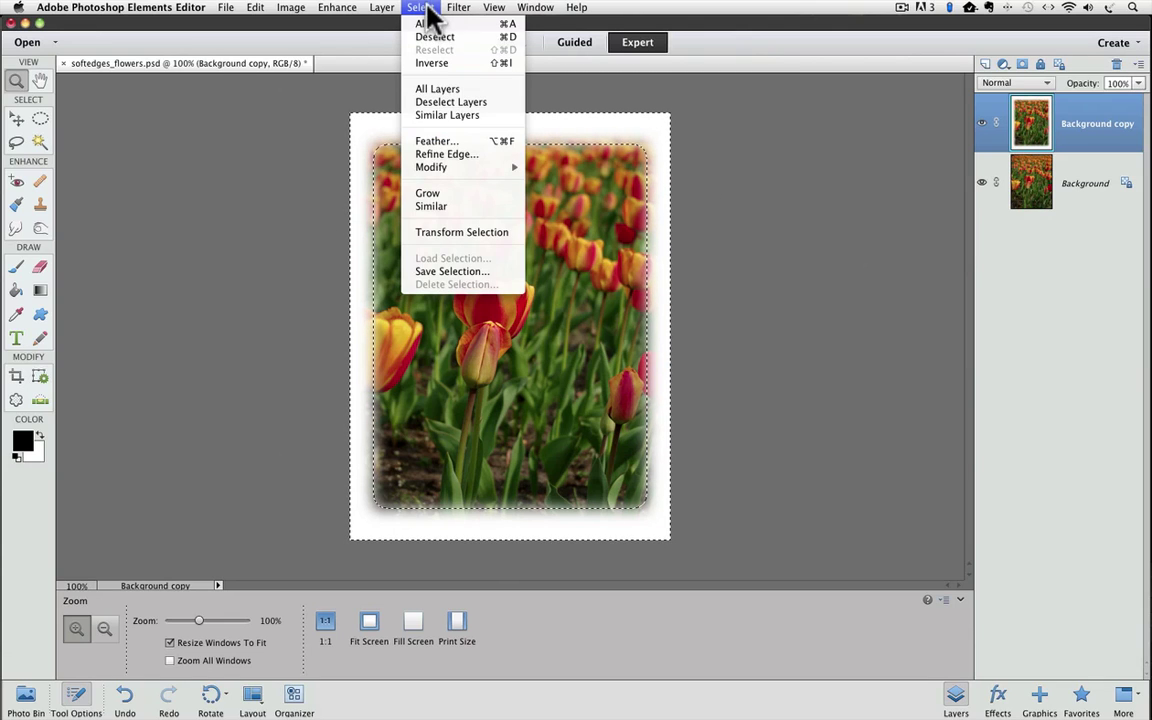
click(447, 37)
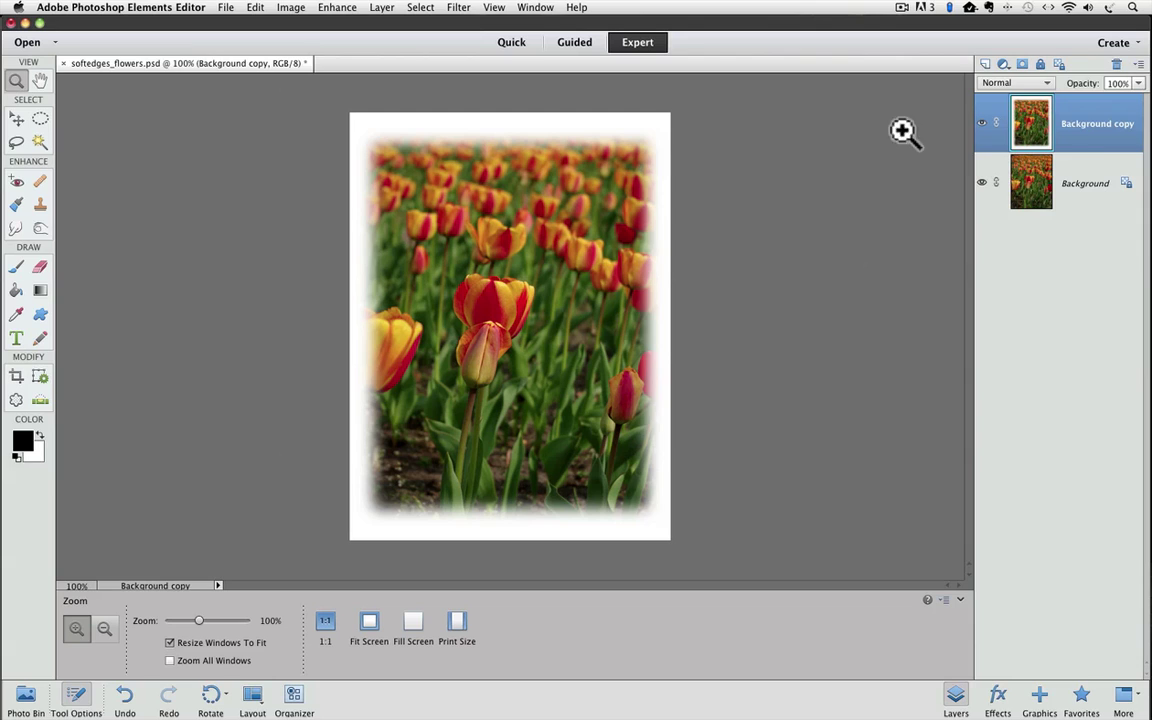
Rename the Background copy layer to 85T-10F and hide it.
double_click(1078, 124)
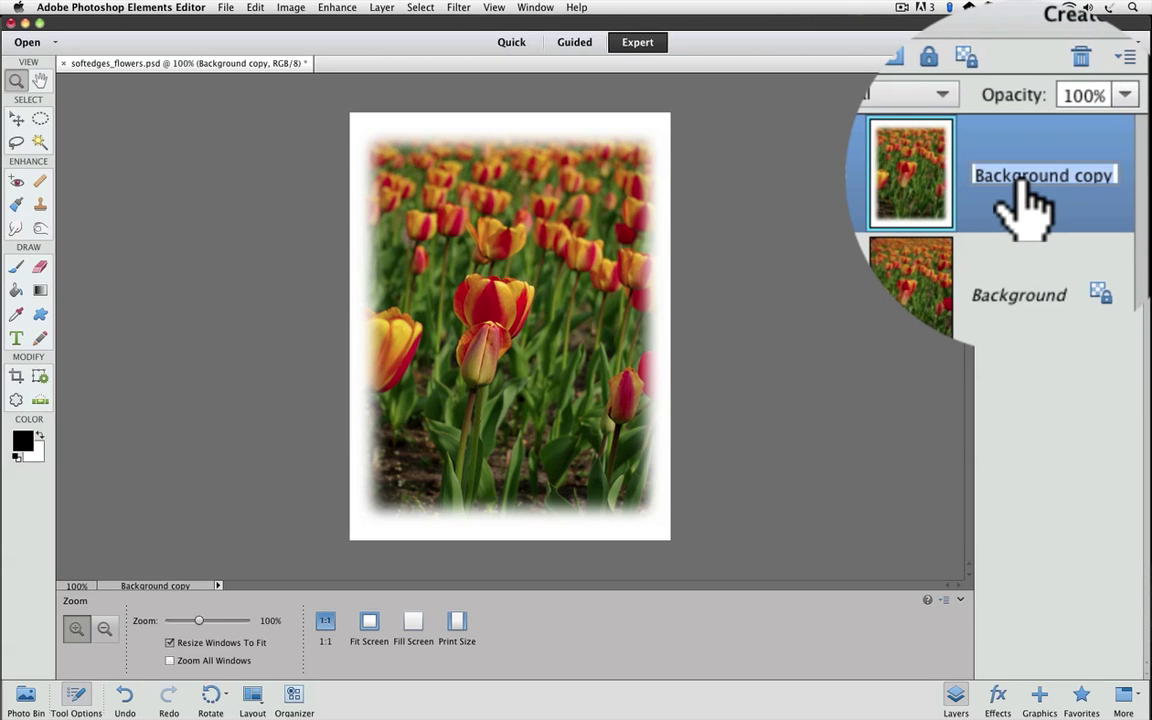
text(85)
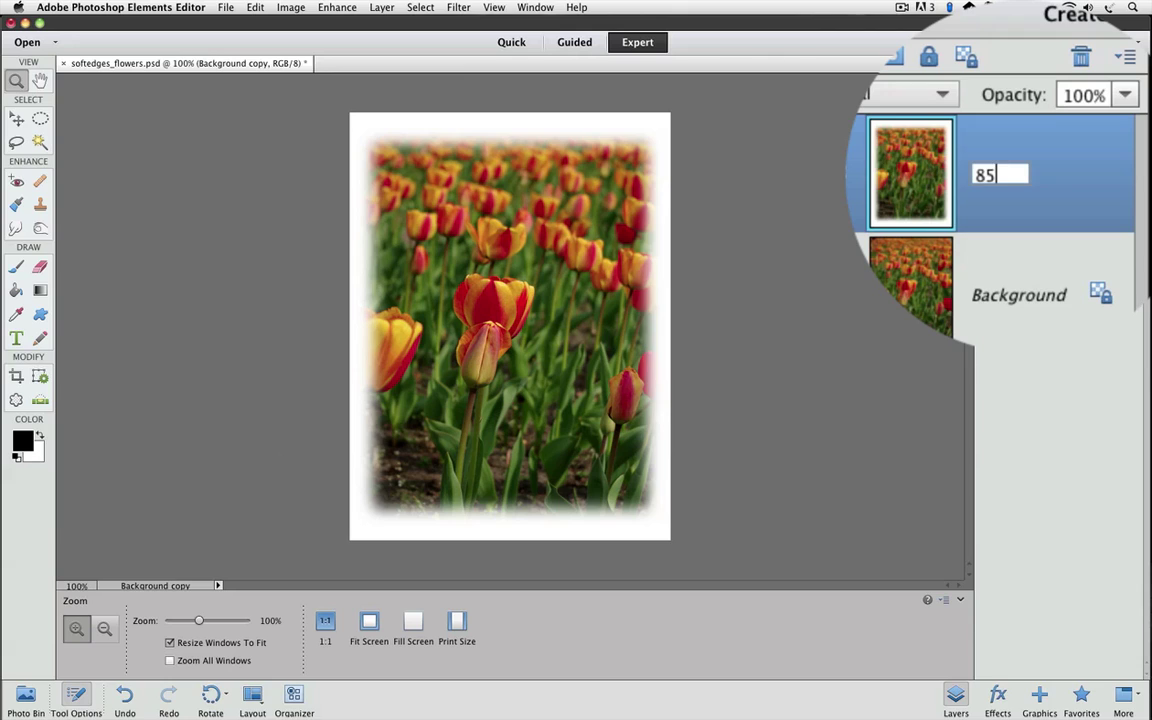
text(T-10F)
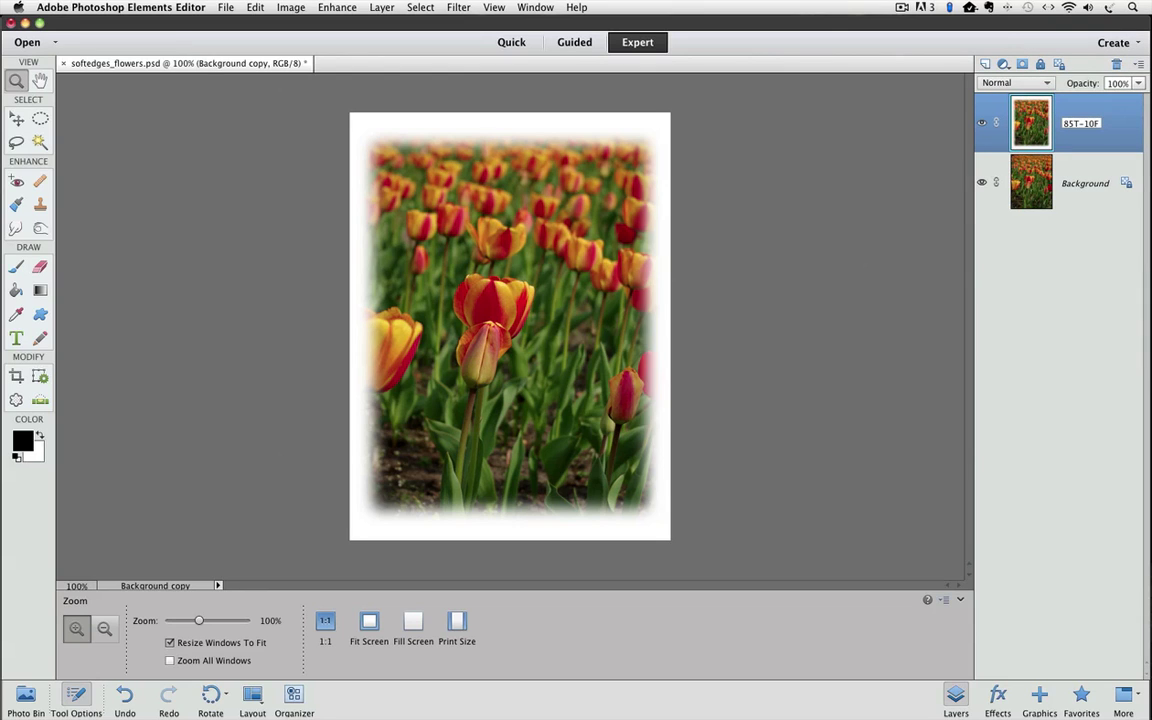
key(Return)
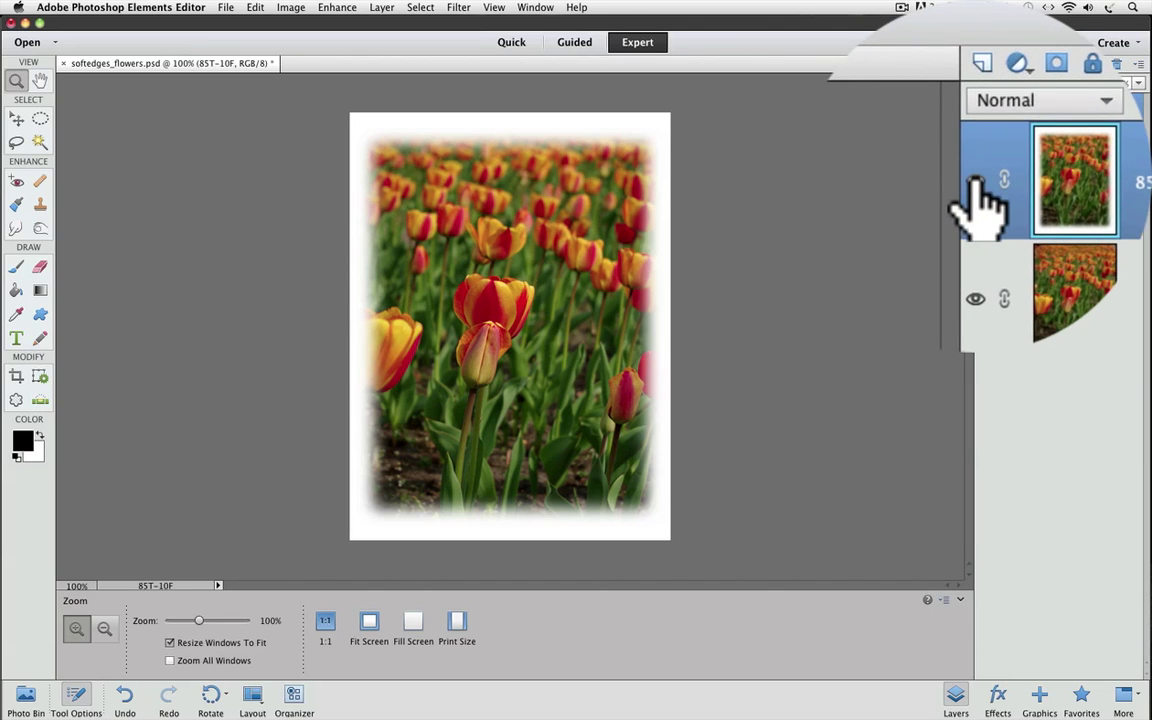
click(982, 124)
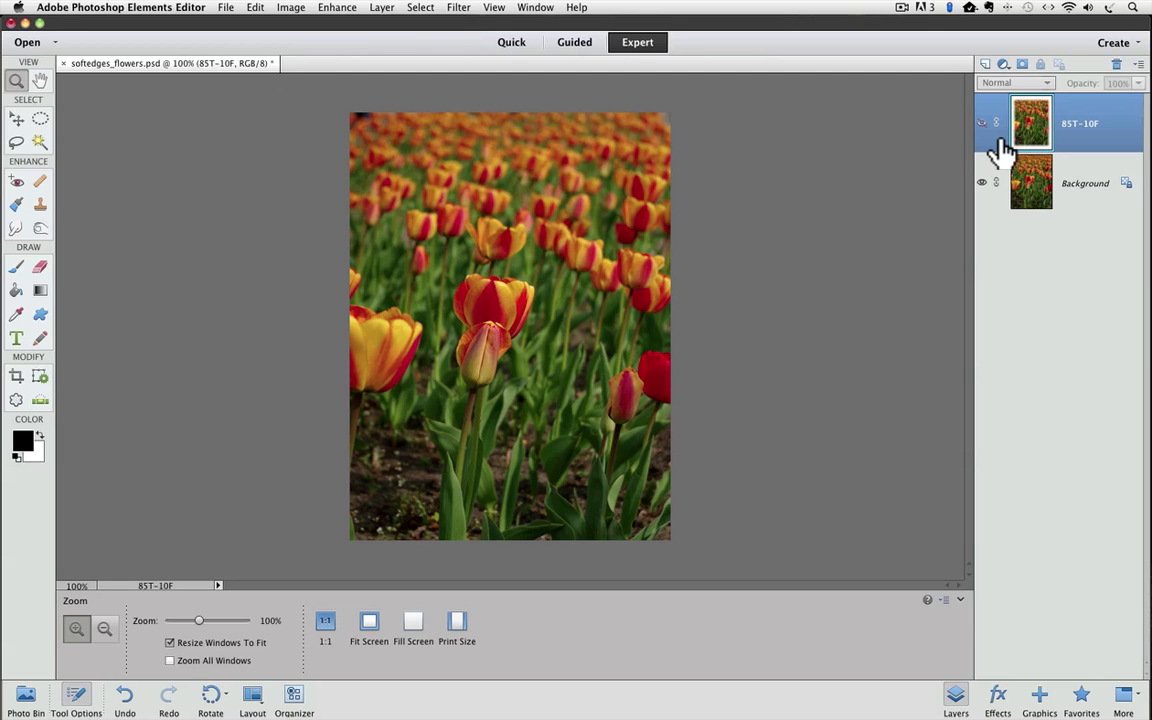
Duplicate Background, rename the copy 95T-10F, and select the whole image.
drag(1030, 182, 985, 64)
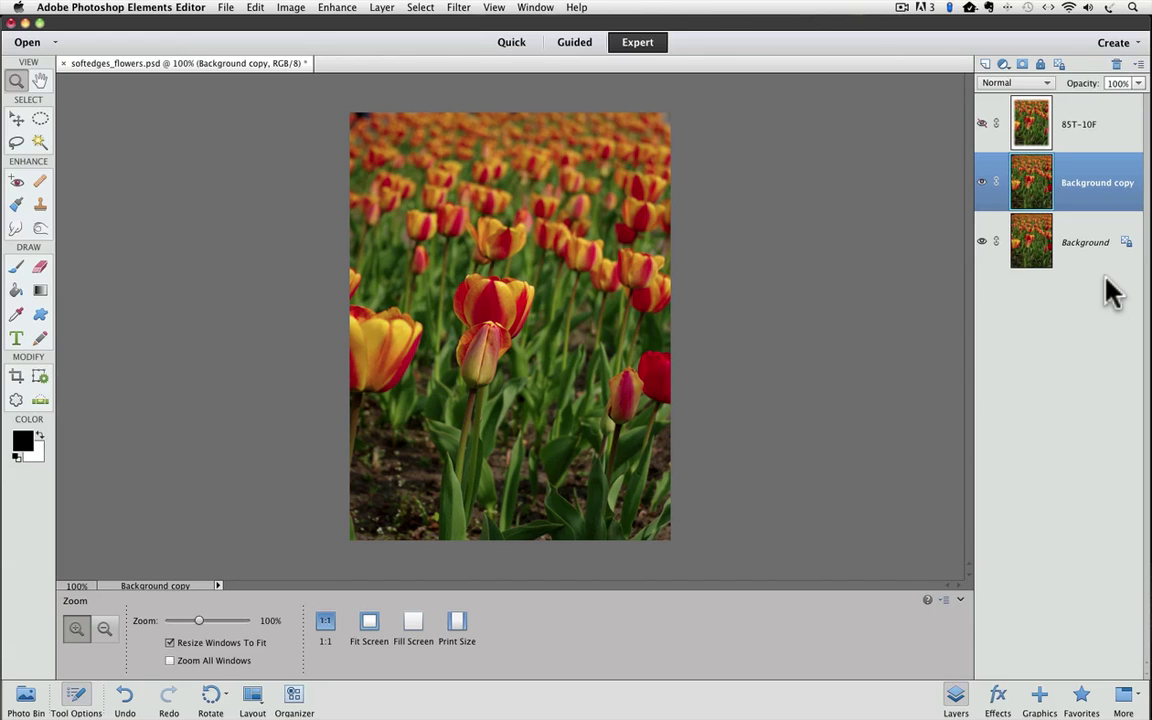
double_click(1080, 185)
text(95)
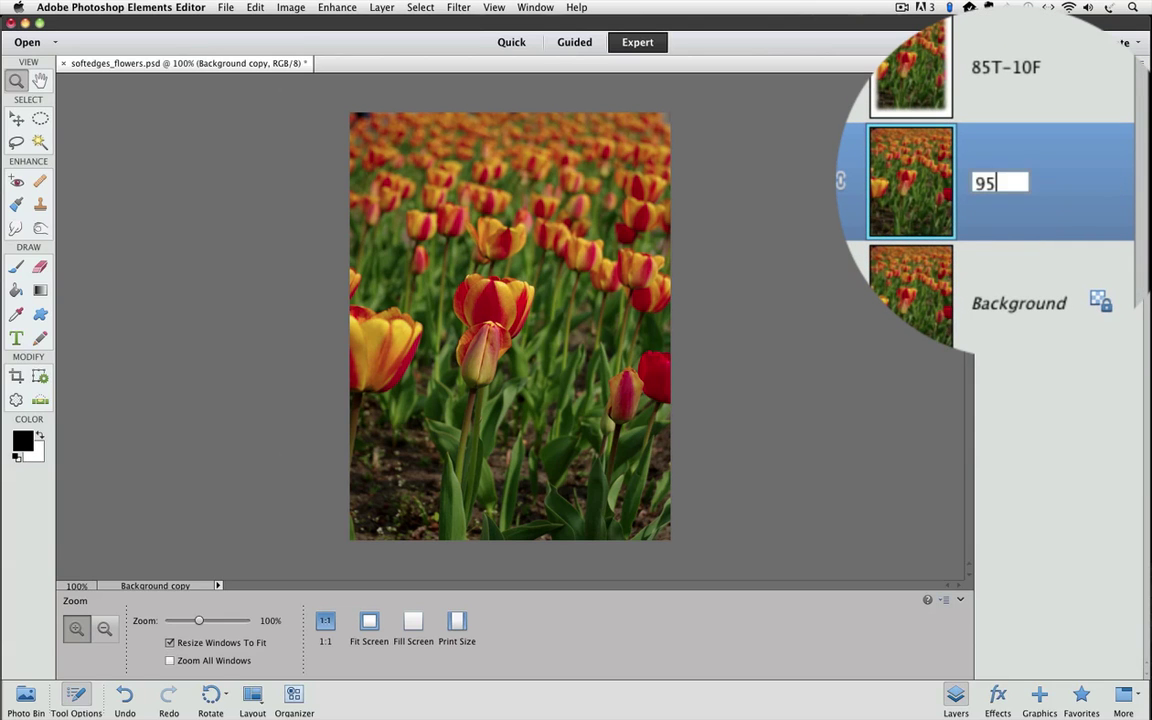
text(T-10F)
key(Return)
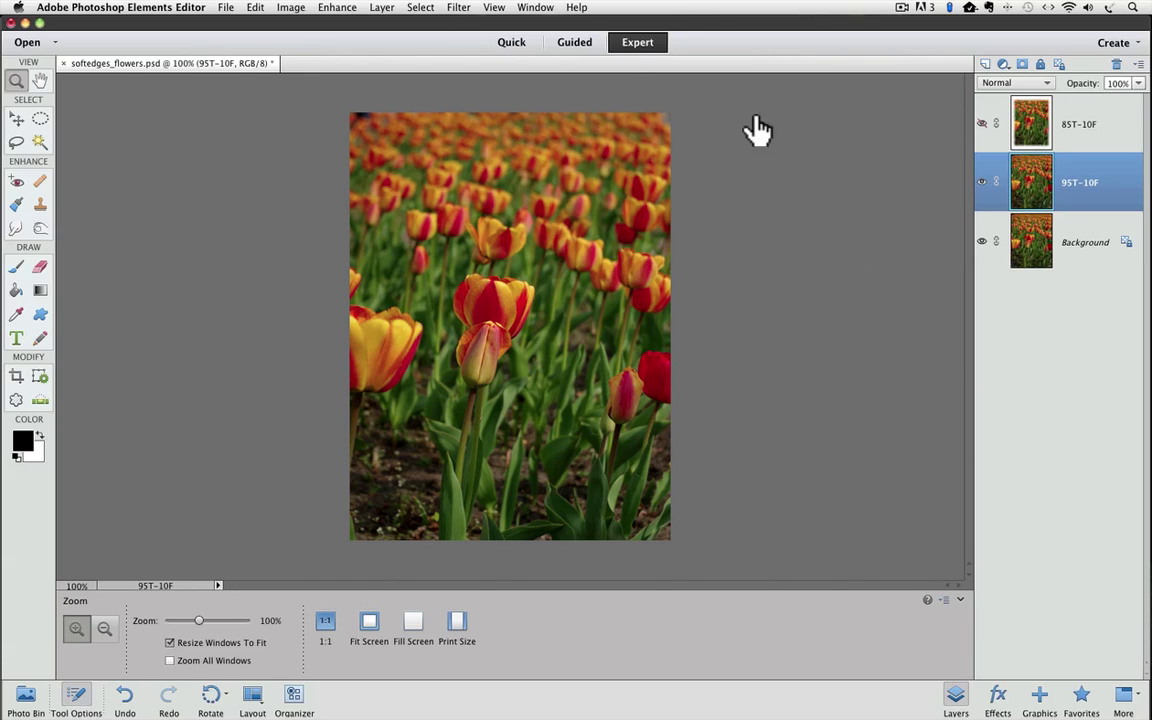
click(422, 9)
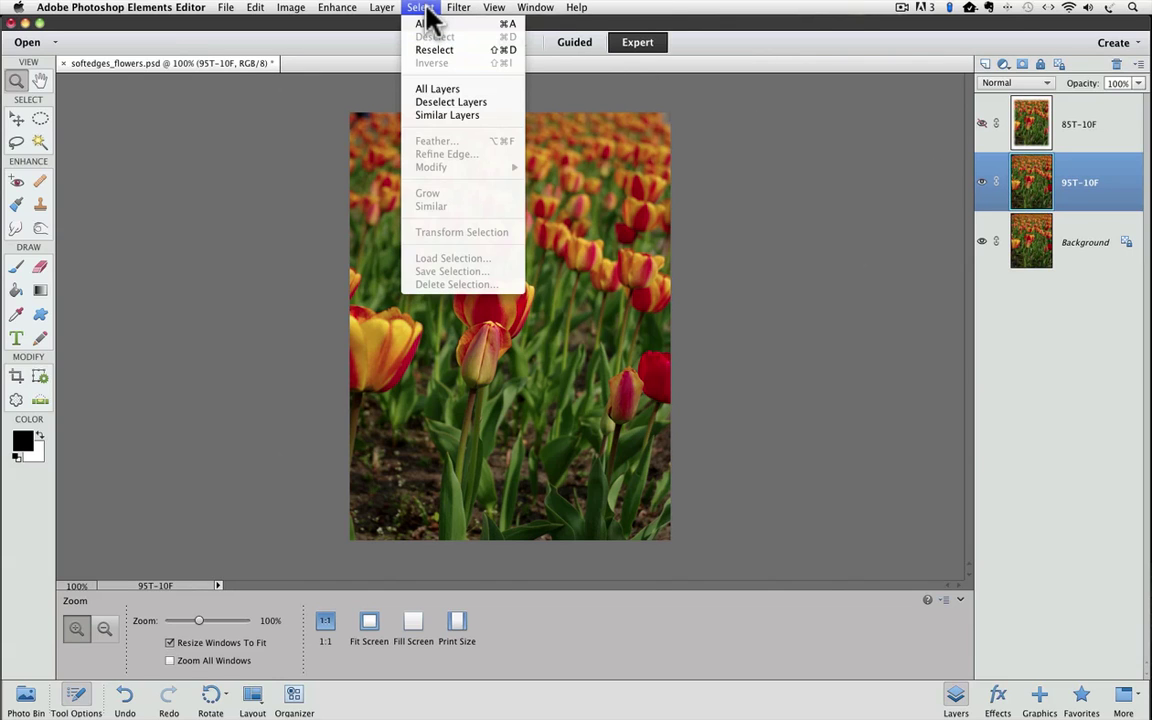
click(428, 24)
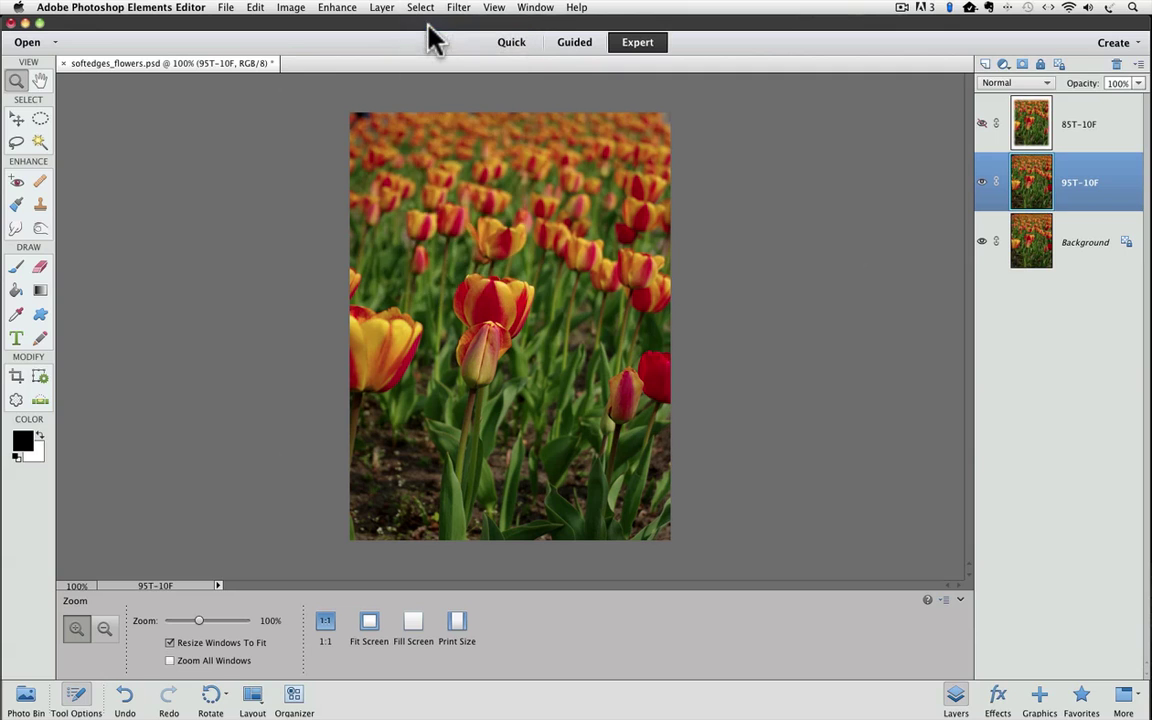
Transform the selection to 95% width with constrained proportions and commit it.
click(424, 8)
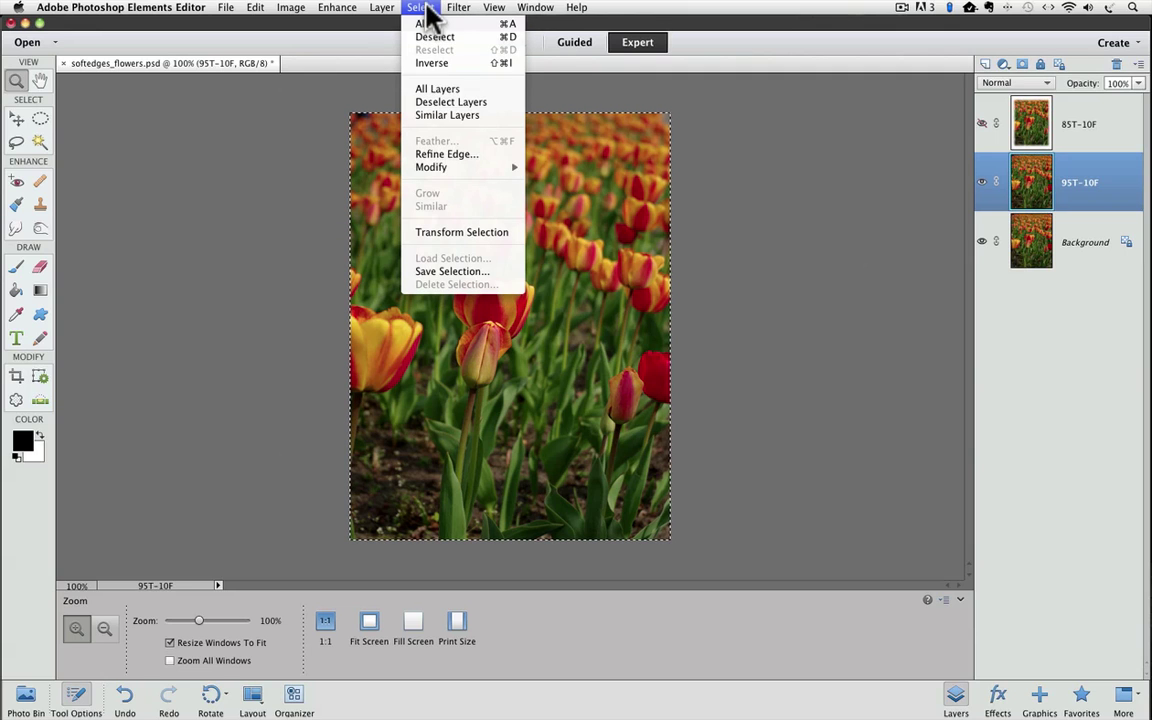
click(470, 240)
click(262, 618)
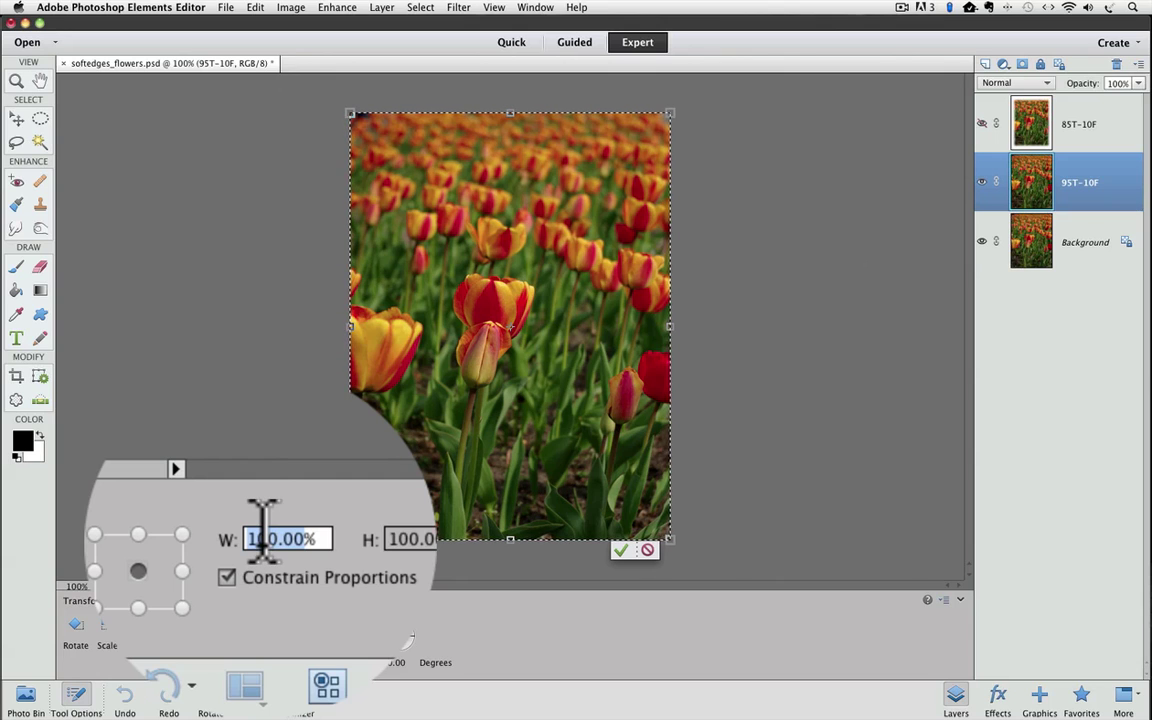
text(95)
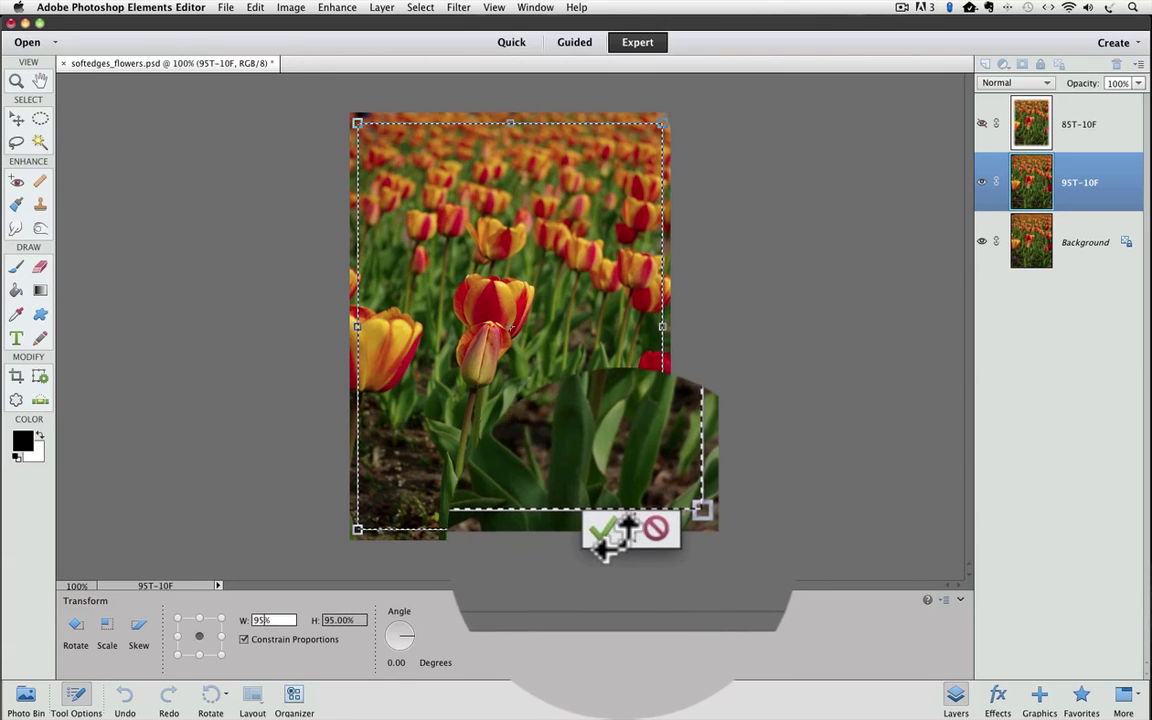
click(609, 535)
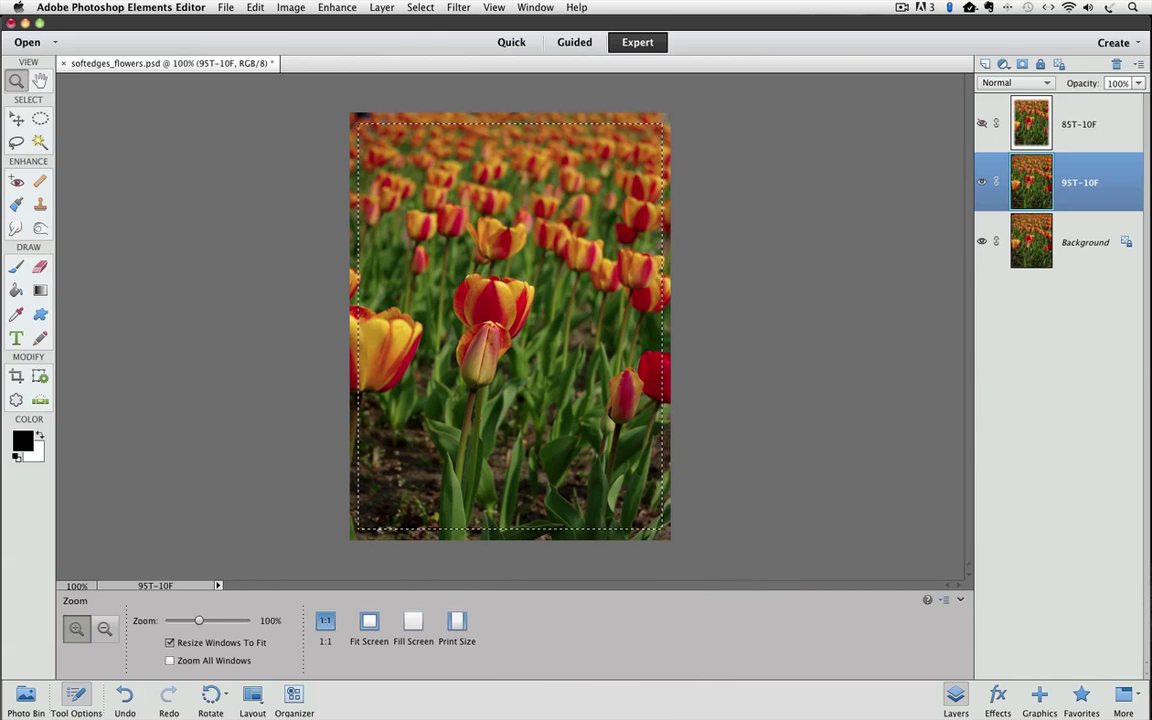
Feather the 95% selection by 10 pixels.
click(420, 7)
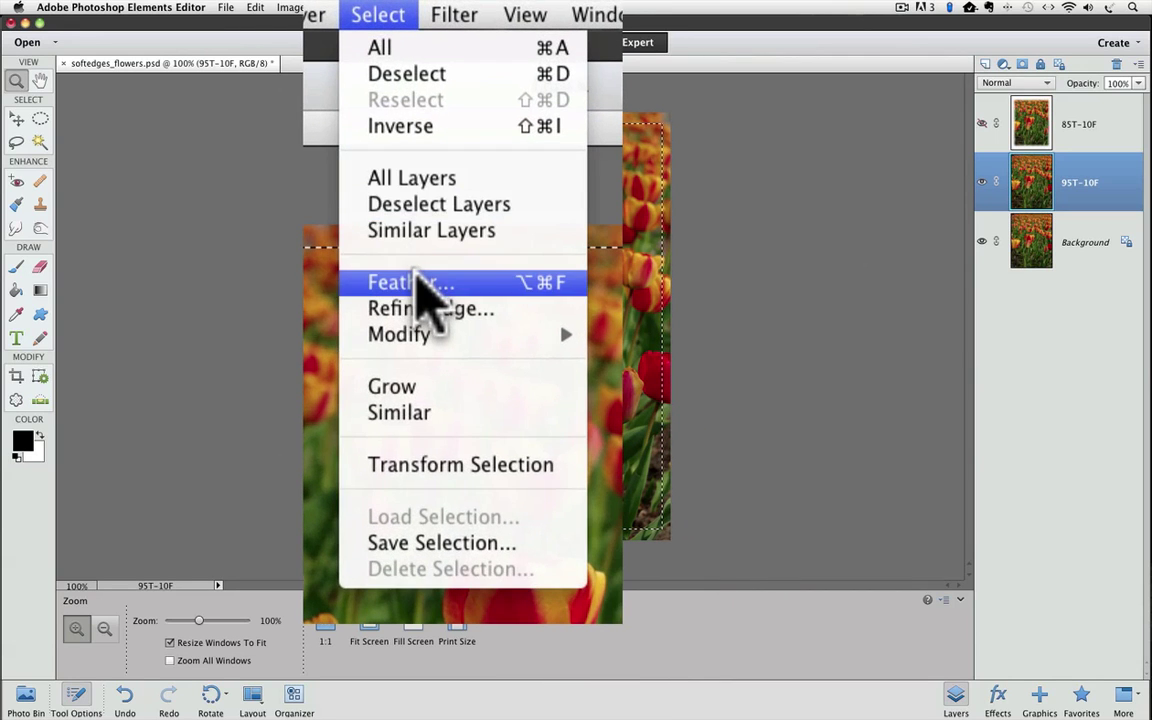
click(420, 142)
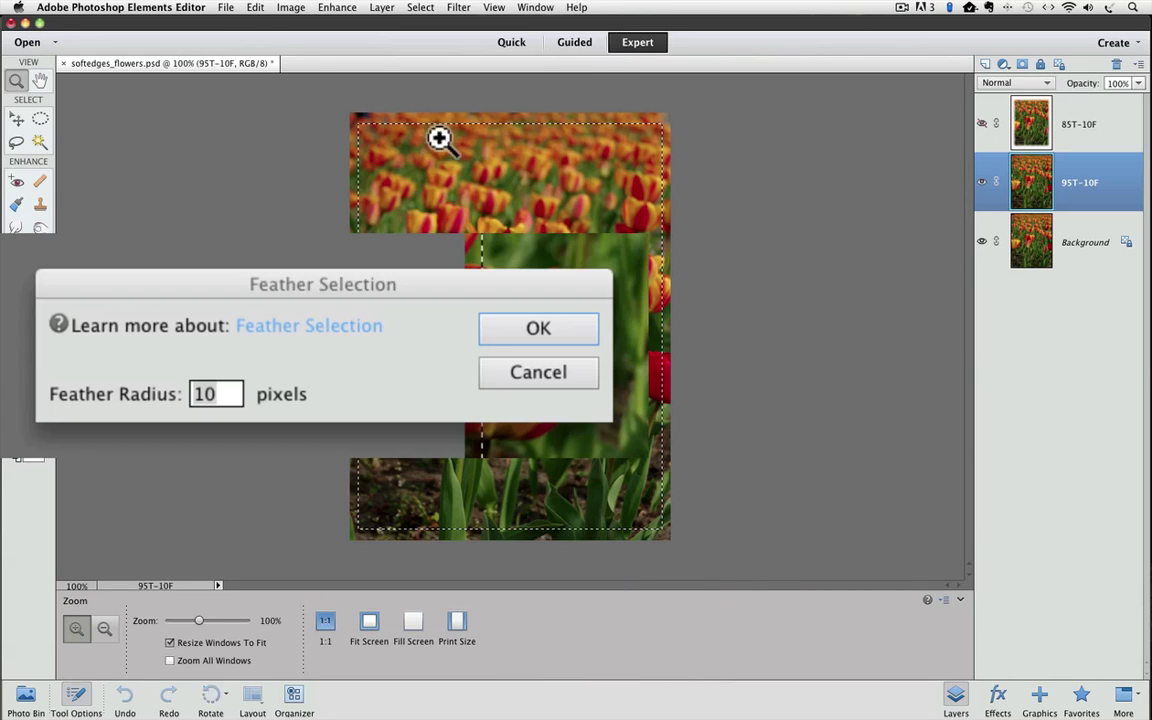
double_click(214, 400)
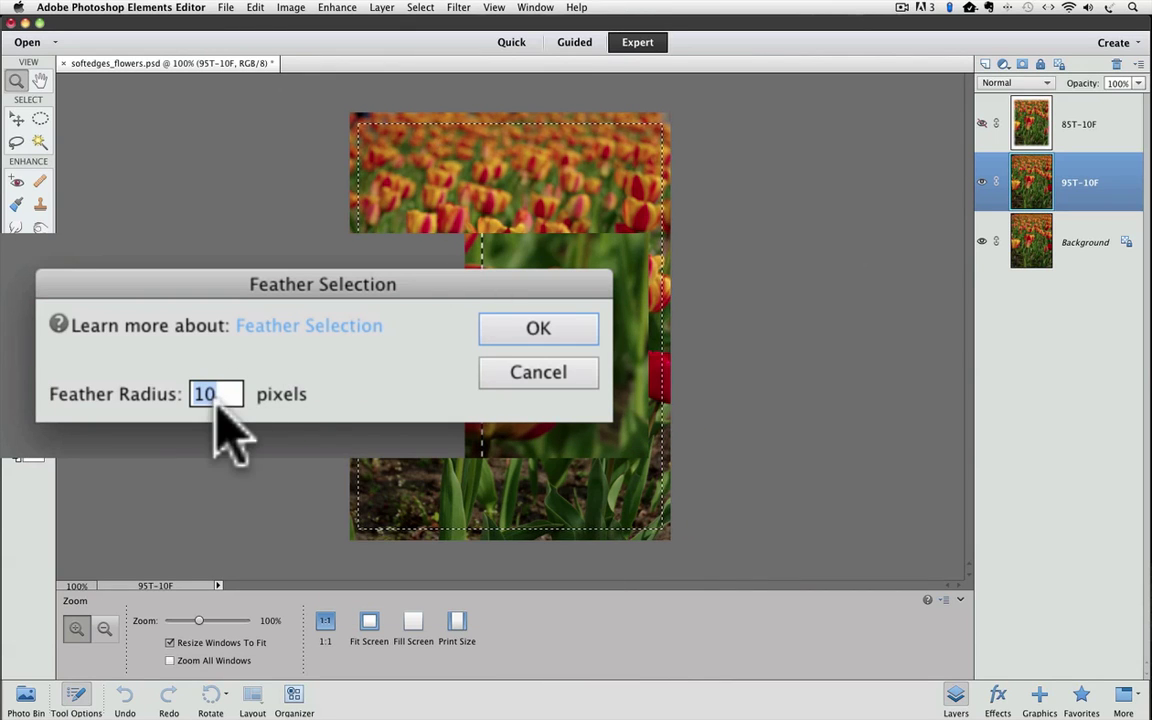
click(553, 325)
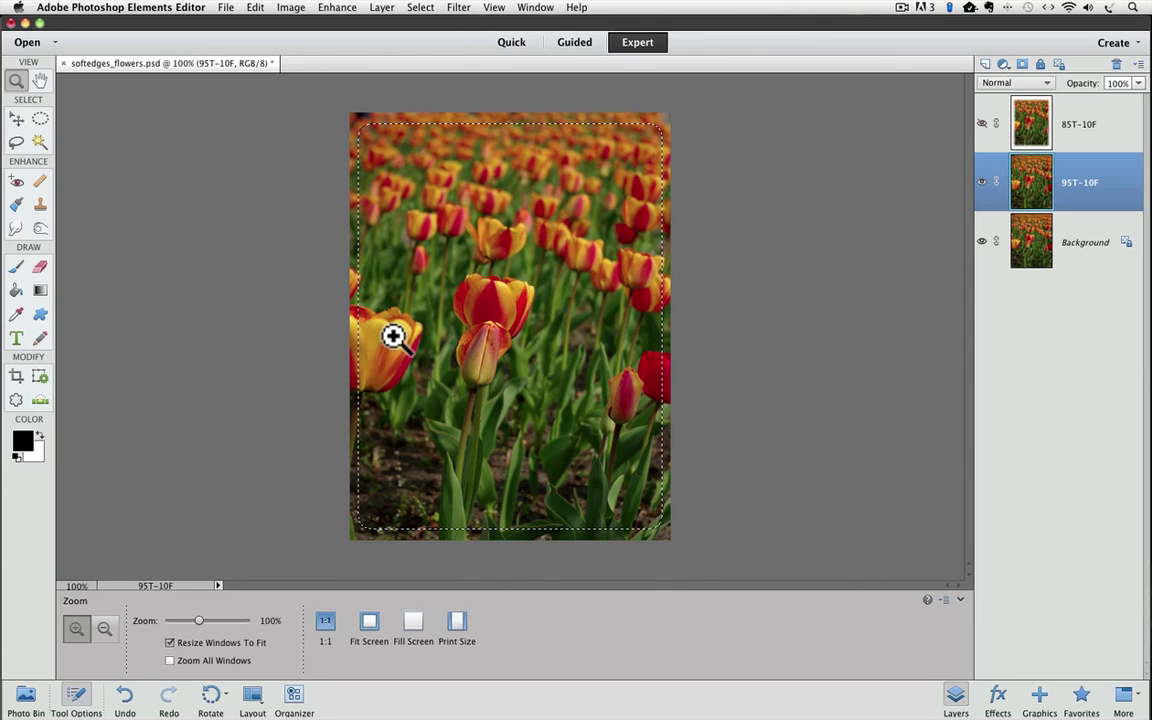
Invert the selection, fill the border with white, and deselect.
click(420, 8)
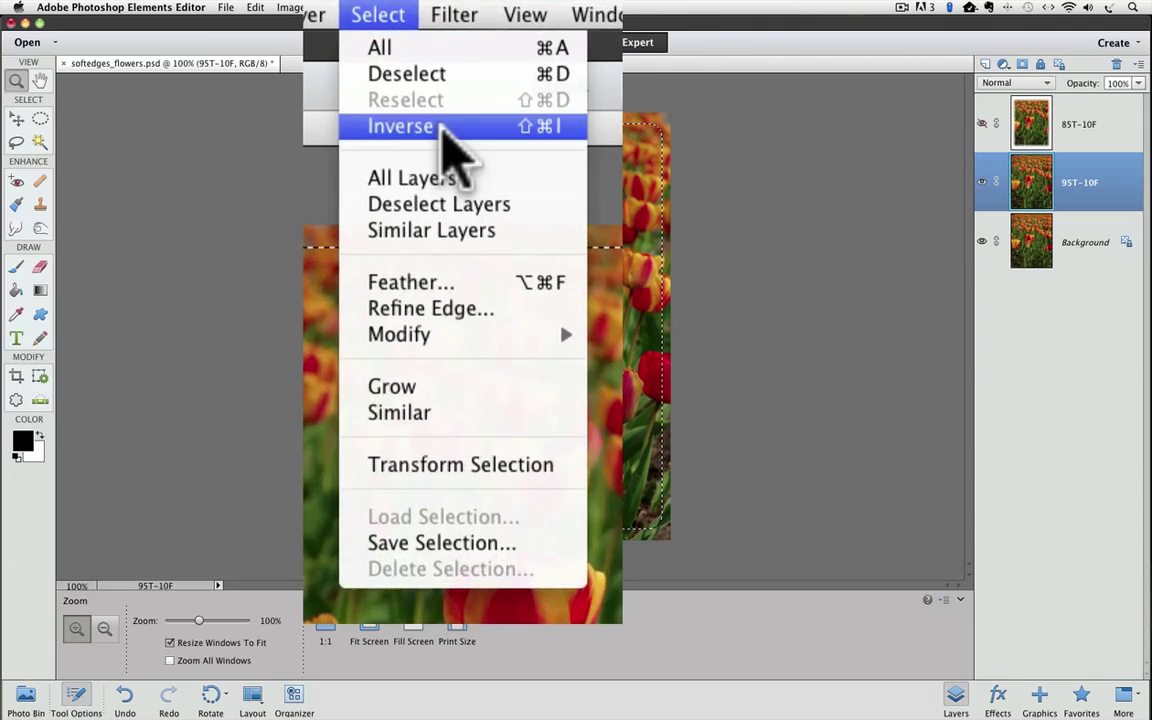
click(447, 52)
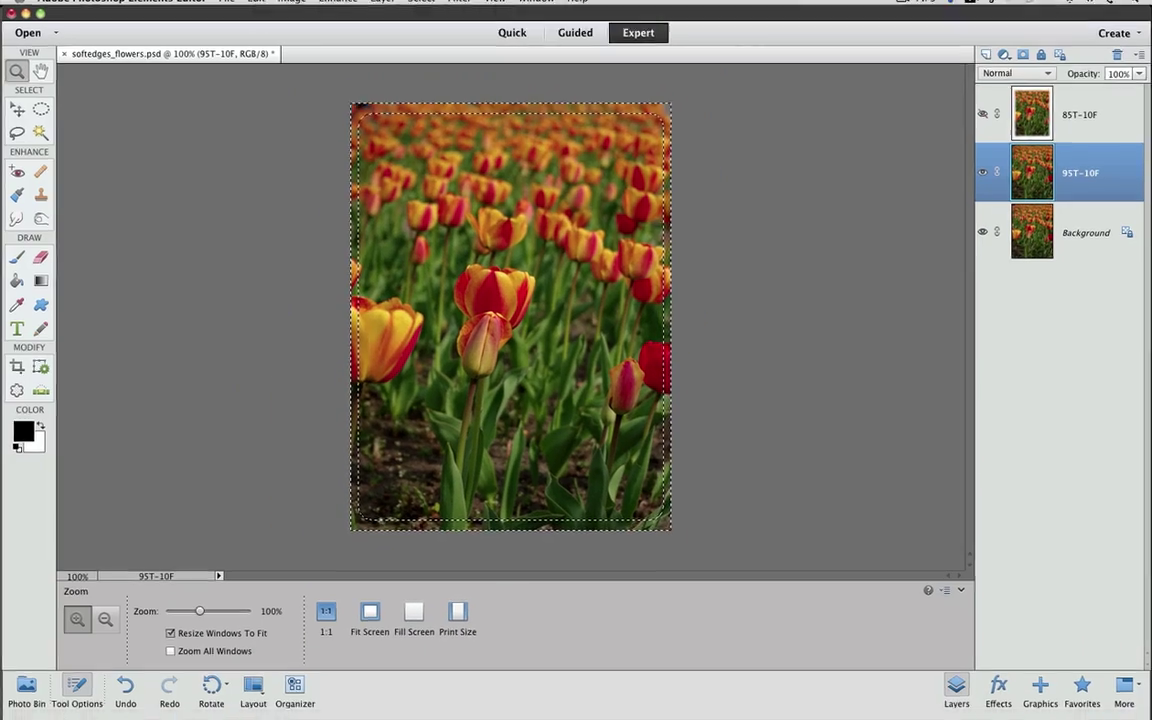
click(255, 12)
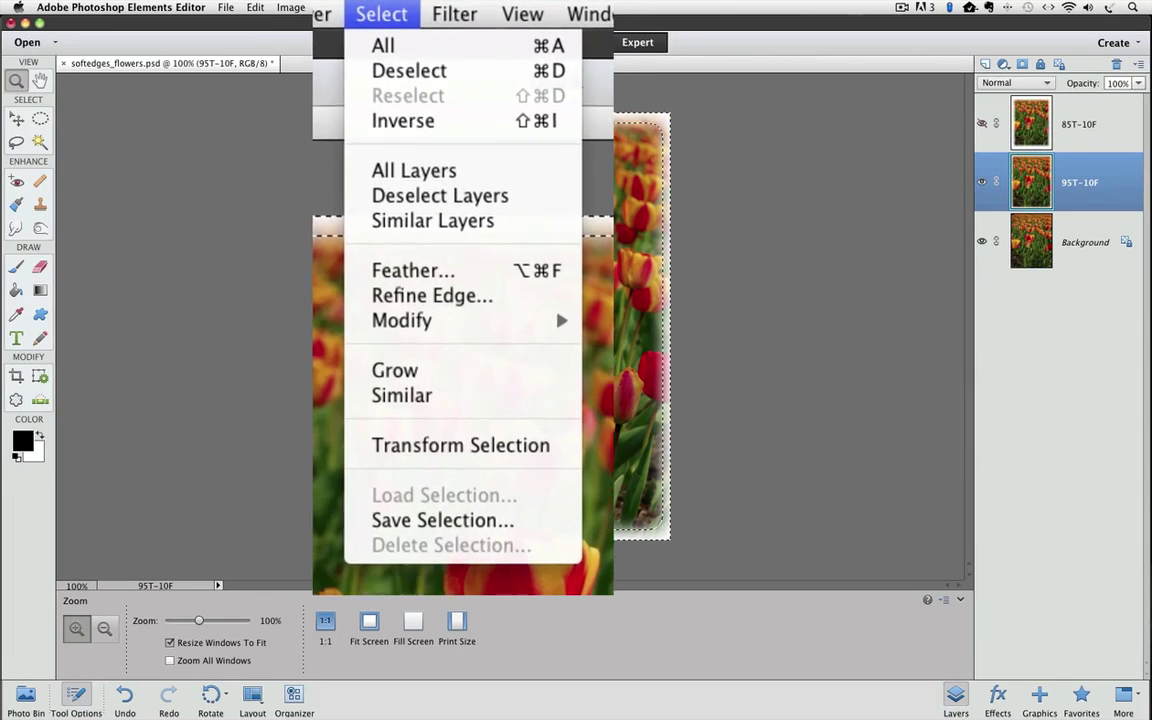
click(400, 75)
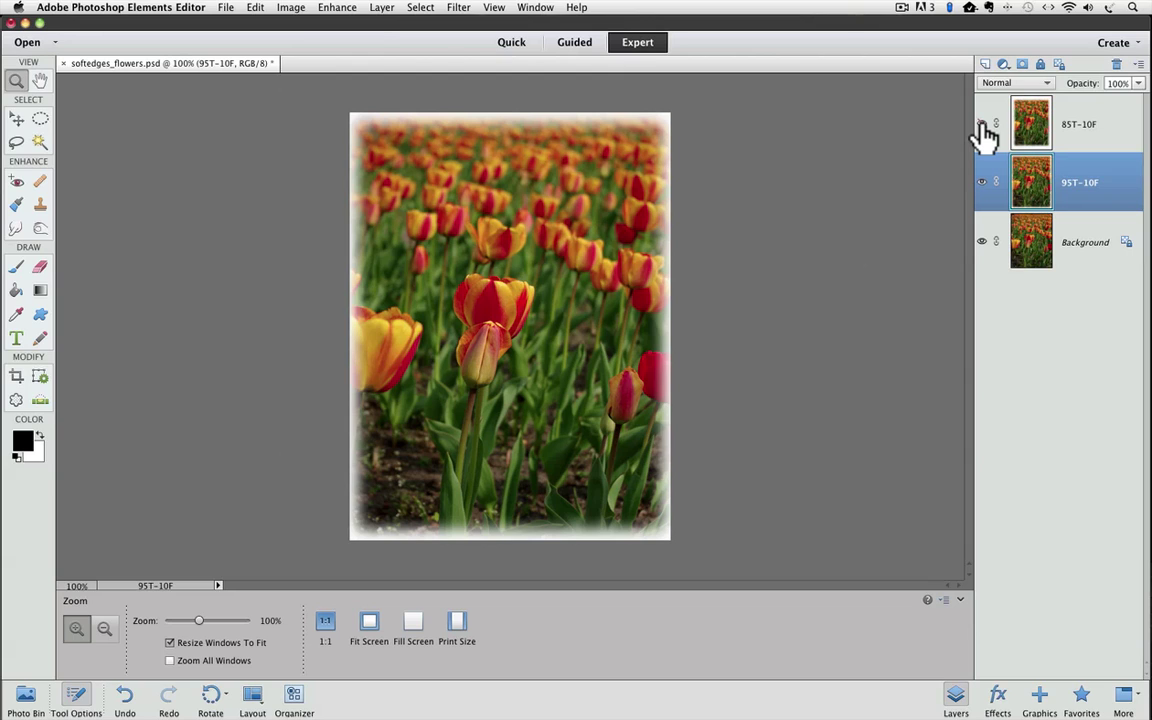
Show and then hide the 85T-10F layer to compare its wider vignette against 95T-10F.
click(983, 126)
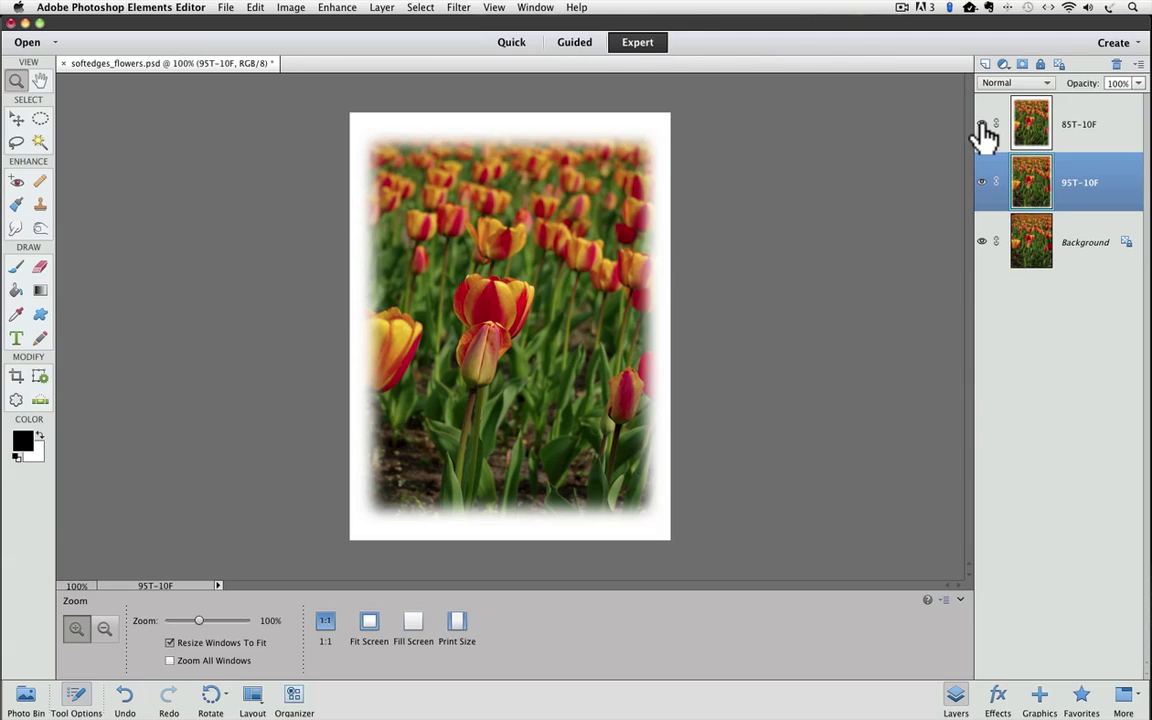
click(983, 126)
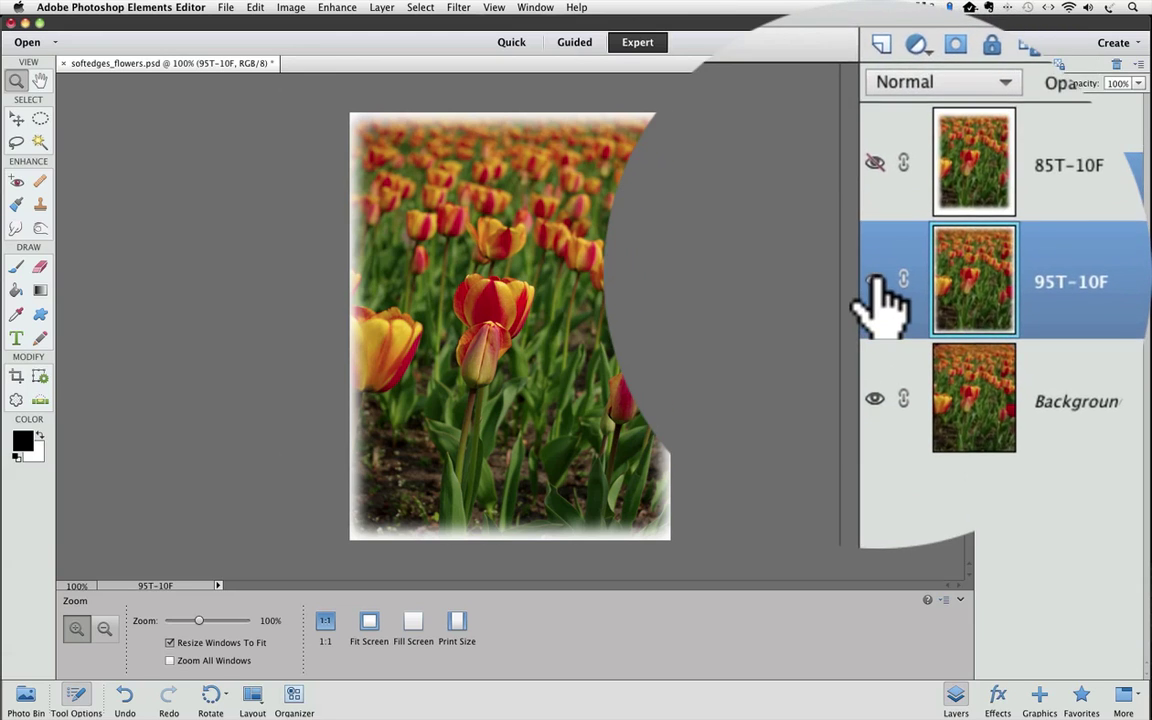
Hide 95T-10F, copy the Background into a new layer named 85T-20F, and select all.
click(875, 282)
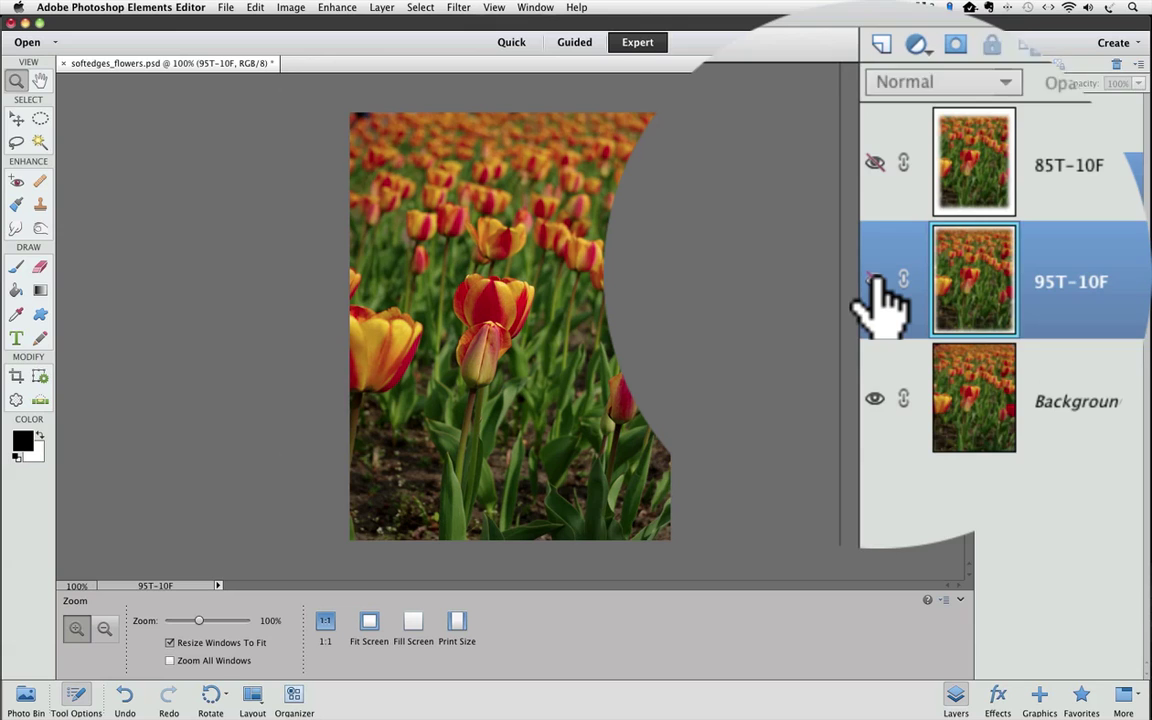
drag(1031, 300, 988, 72)
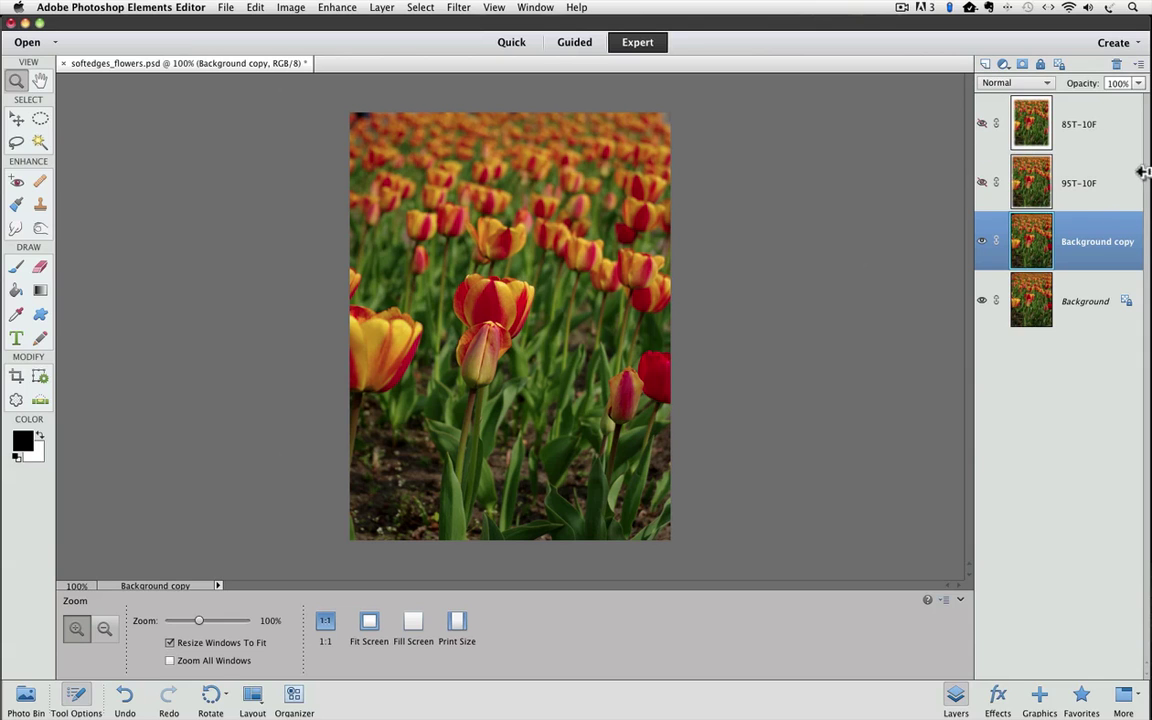
double_click(1098, 248)
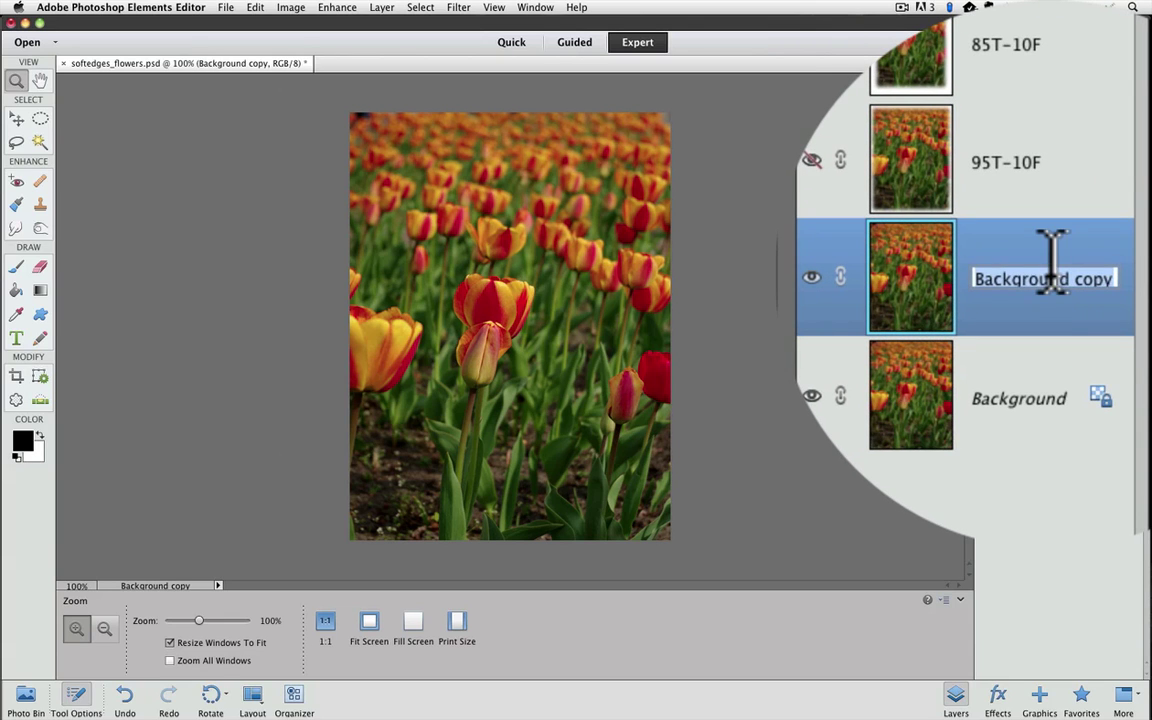
text(85T-2)
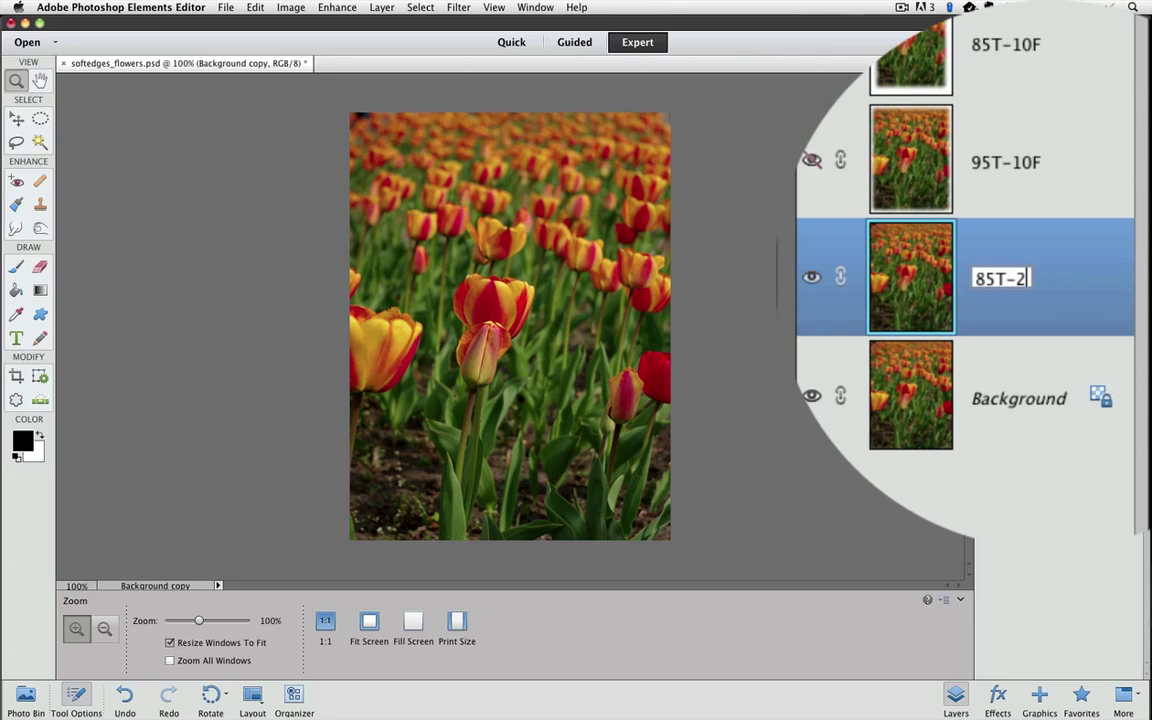
text(0F)
key(Return)
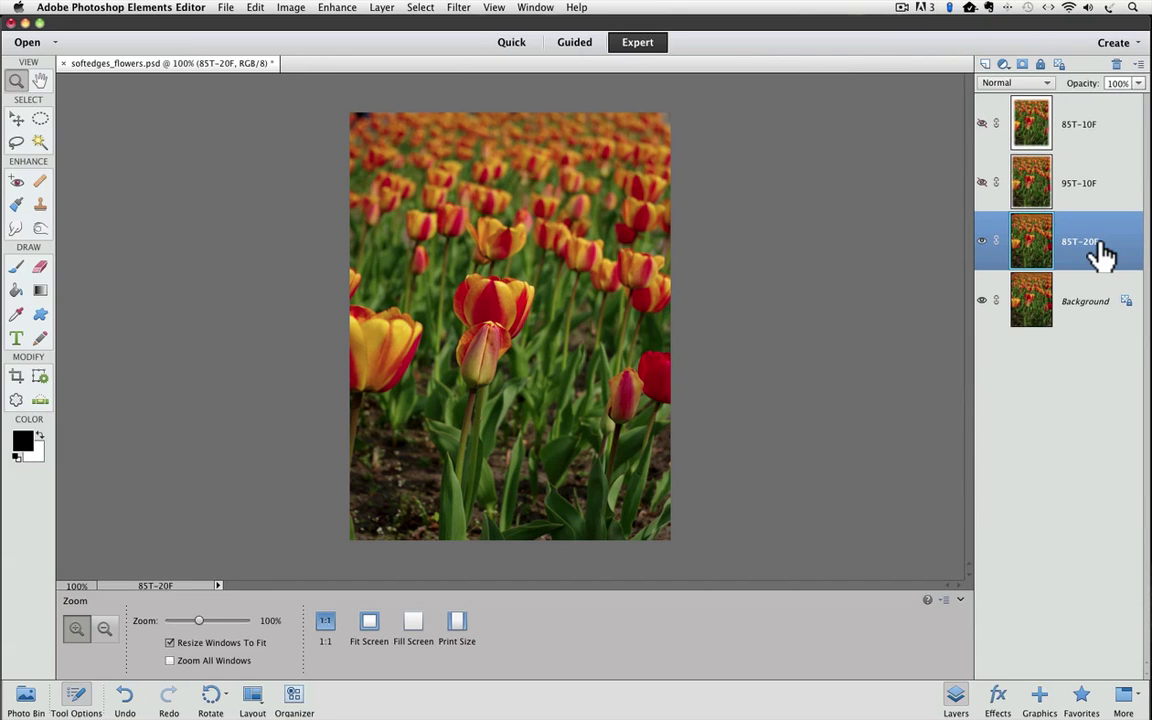
key(super+a)
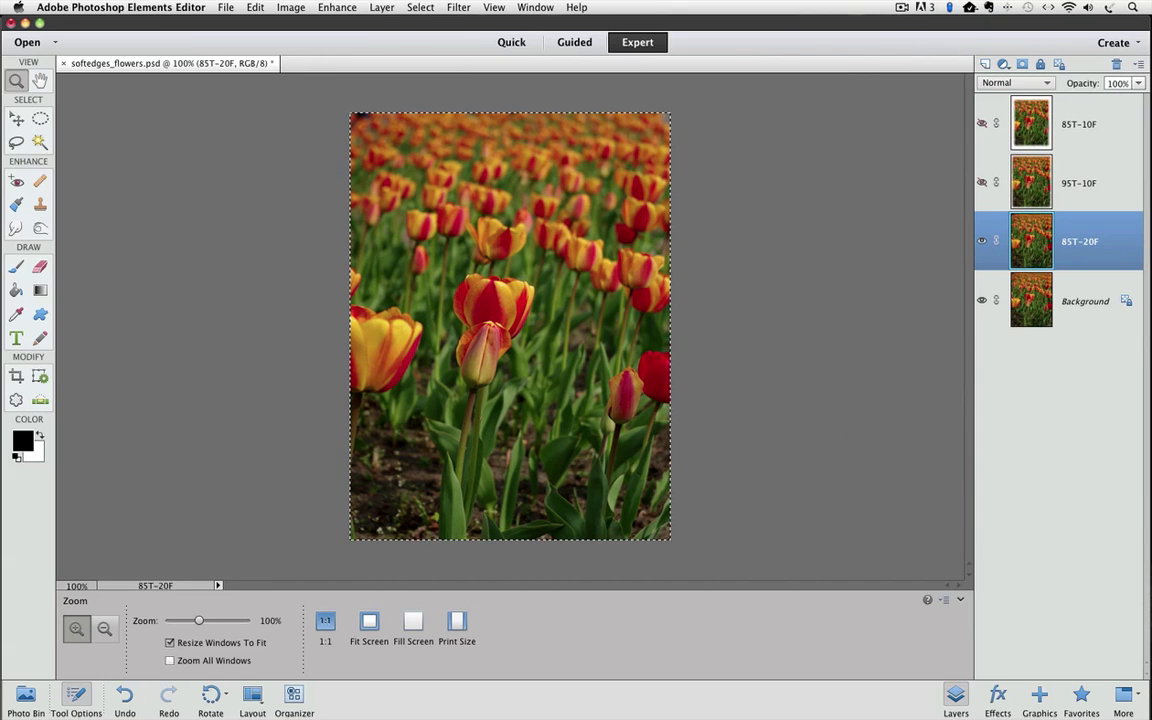
Scale the selection to 85% width with Transform Selection.
click(420, 7)
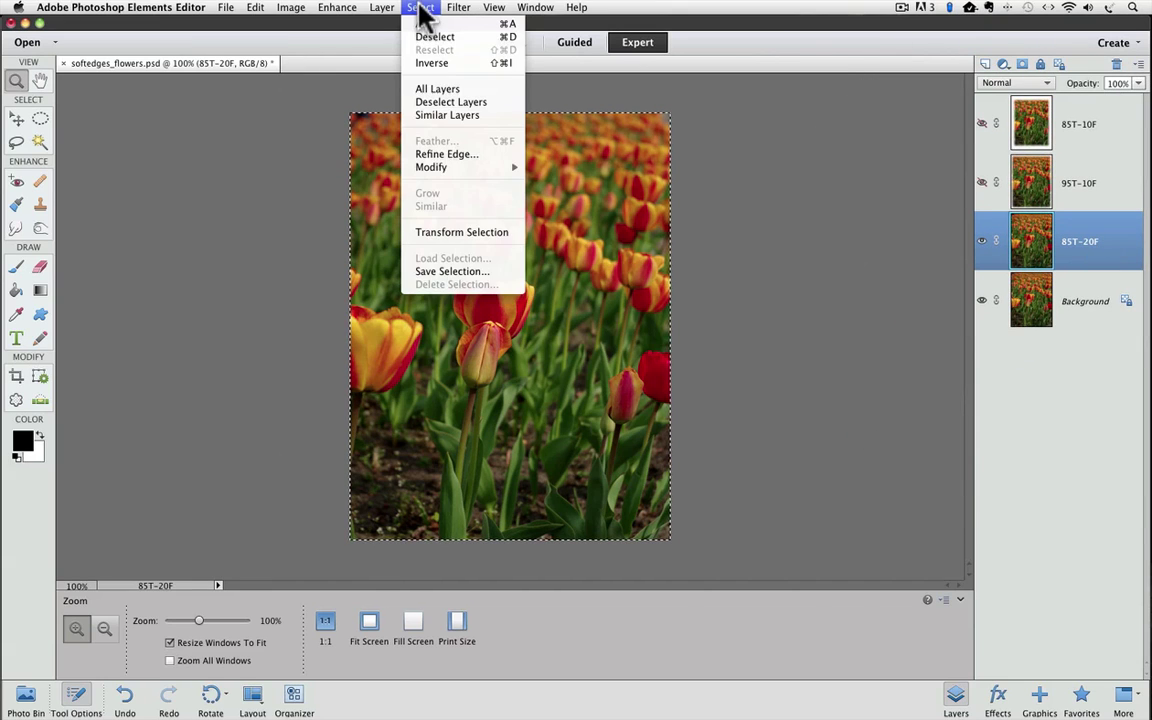
click(492, 233)
double_click(270, 620)
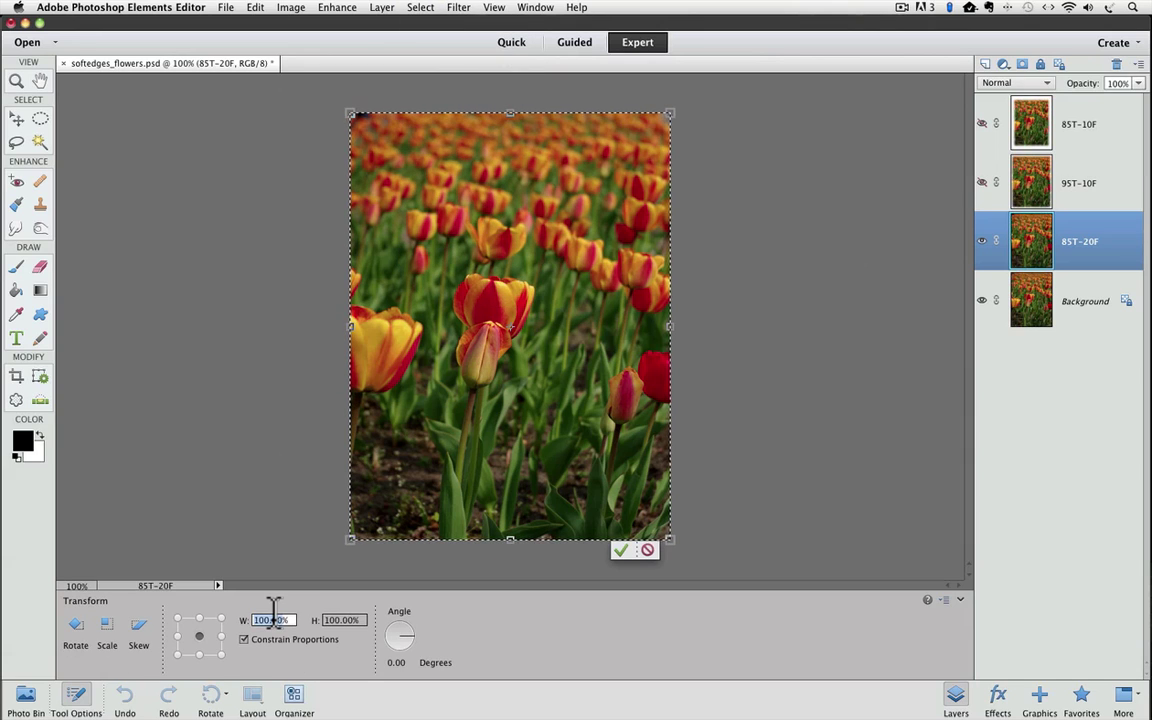
text(85)
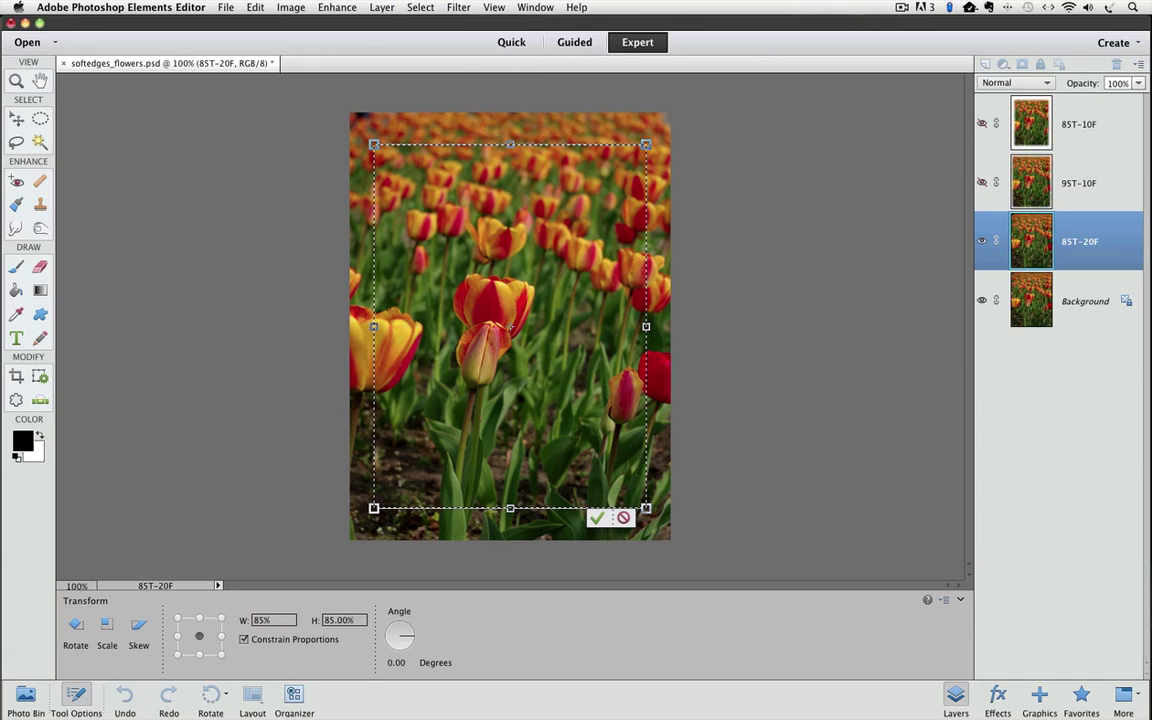
click(597, 517)
Feather the selection by 20 pixels and invert it to select the outer border.
click(420, 7)
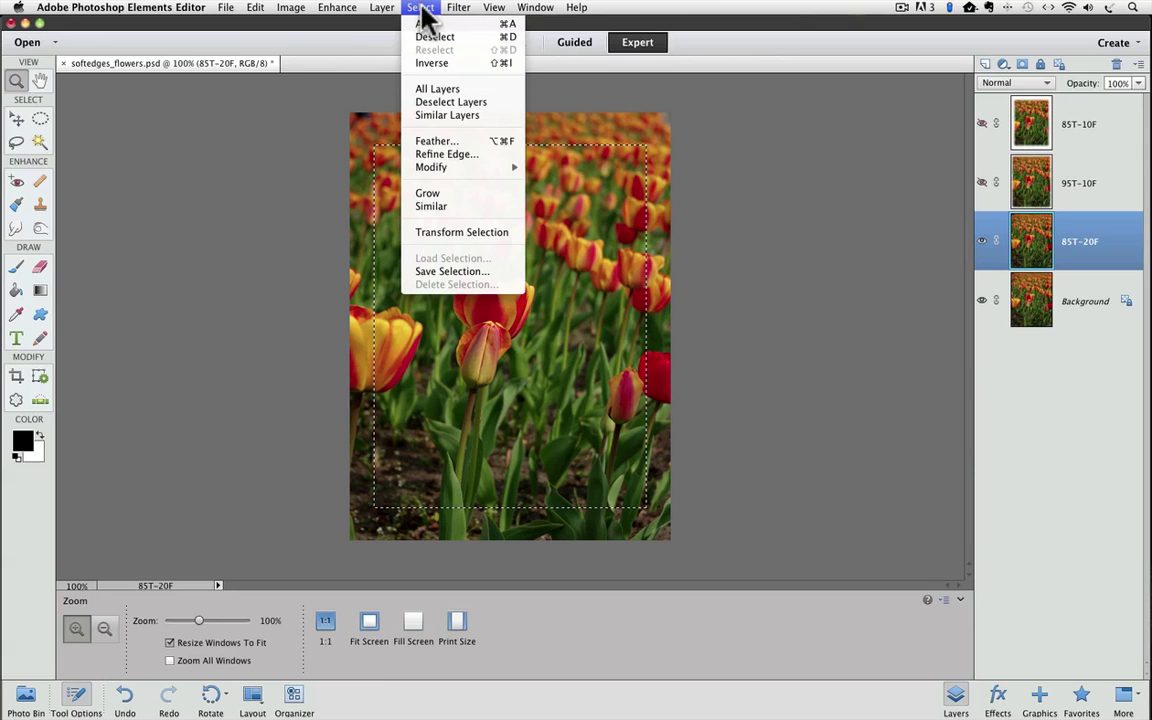
click(437, 141)
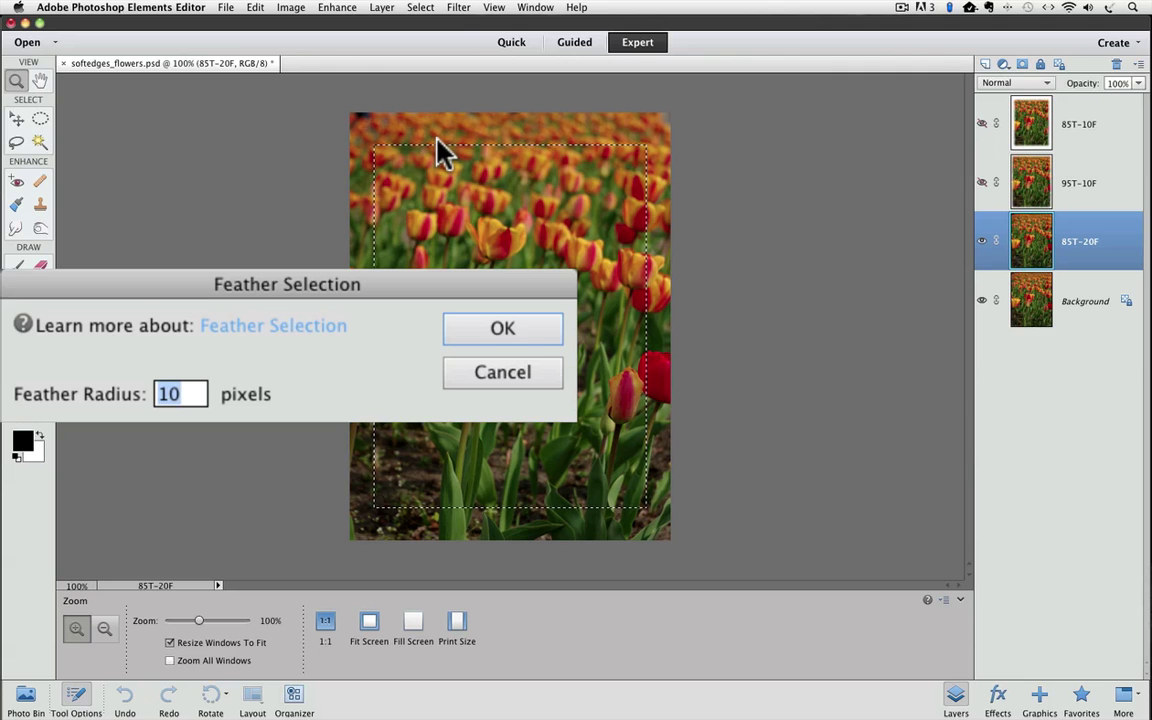
text(20)
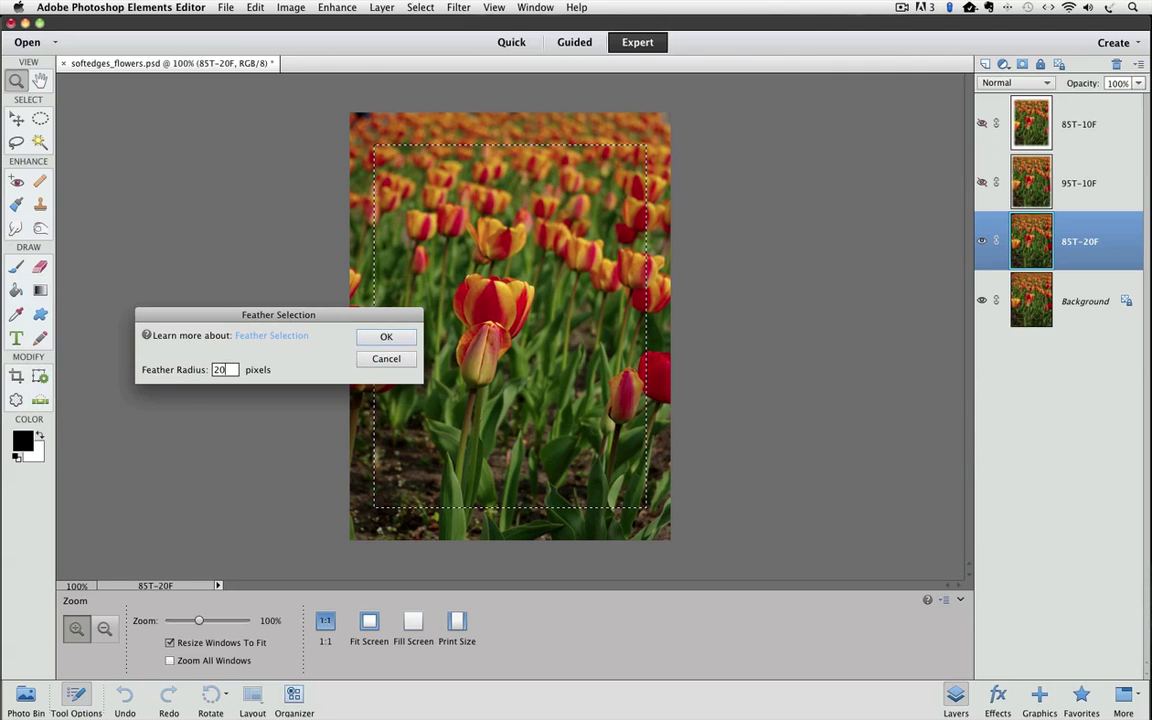
key(Return)
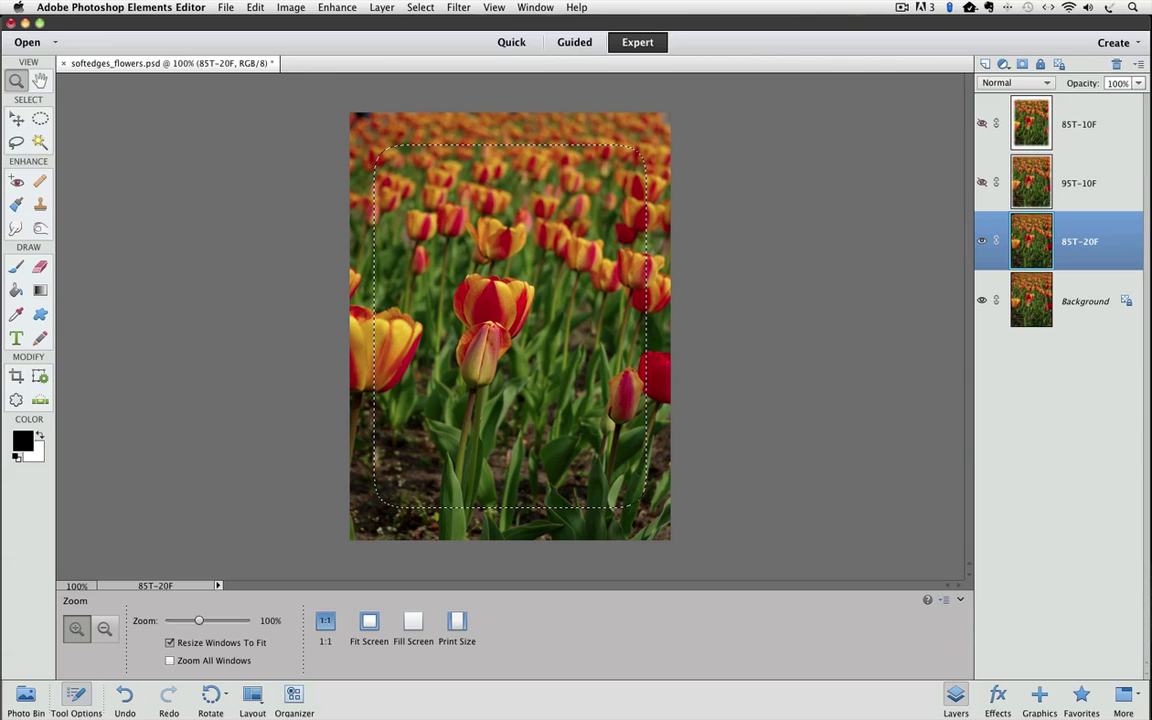
key(super+shift+i)
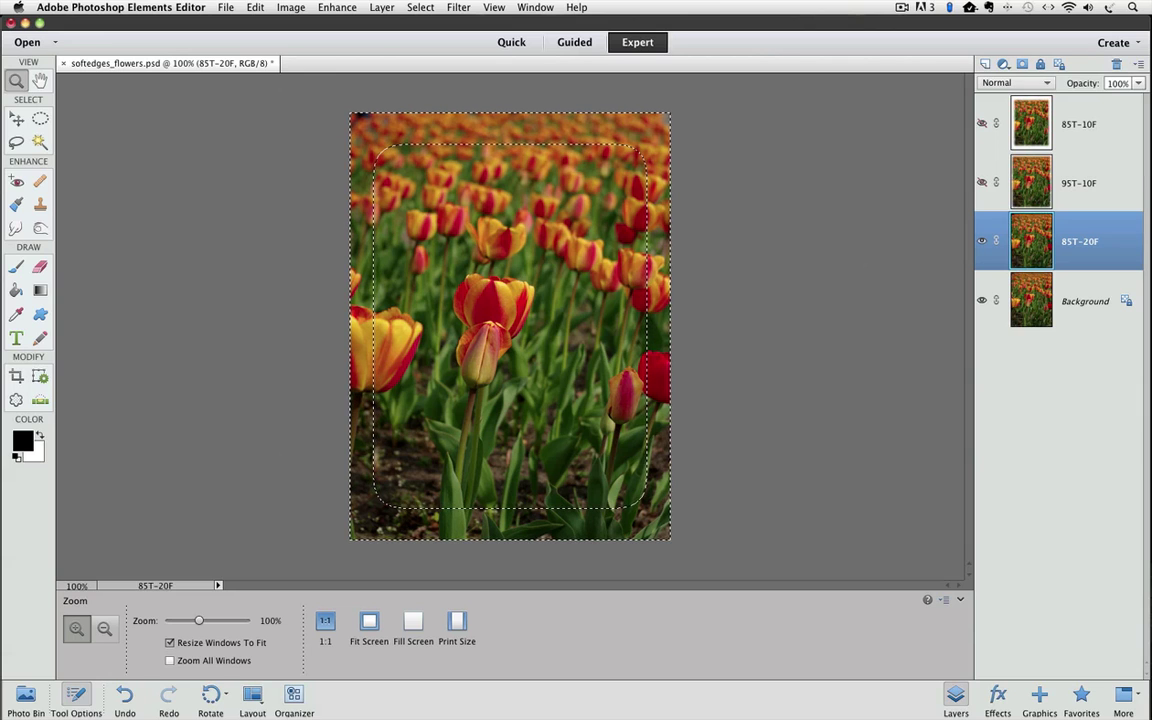
Fill the feathered border selection with White, then deselect.
click(256, 8)
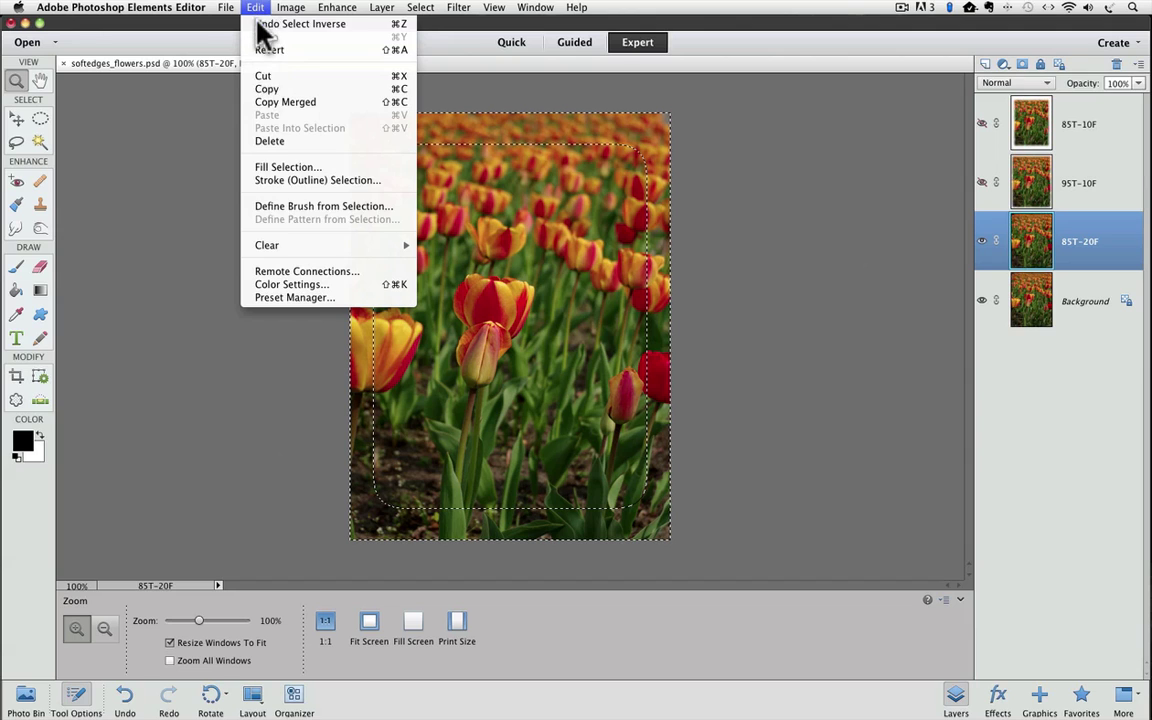
click(252, 167)
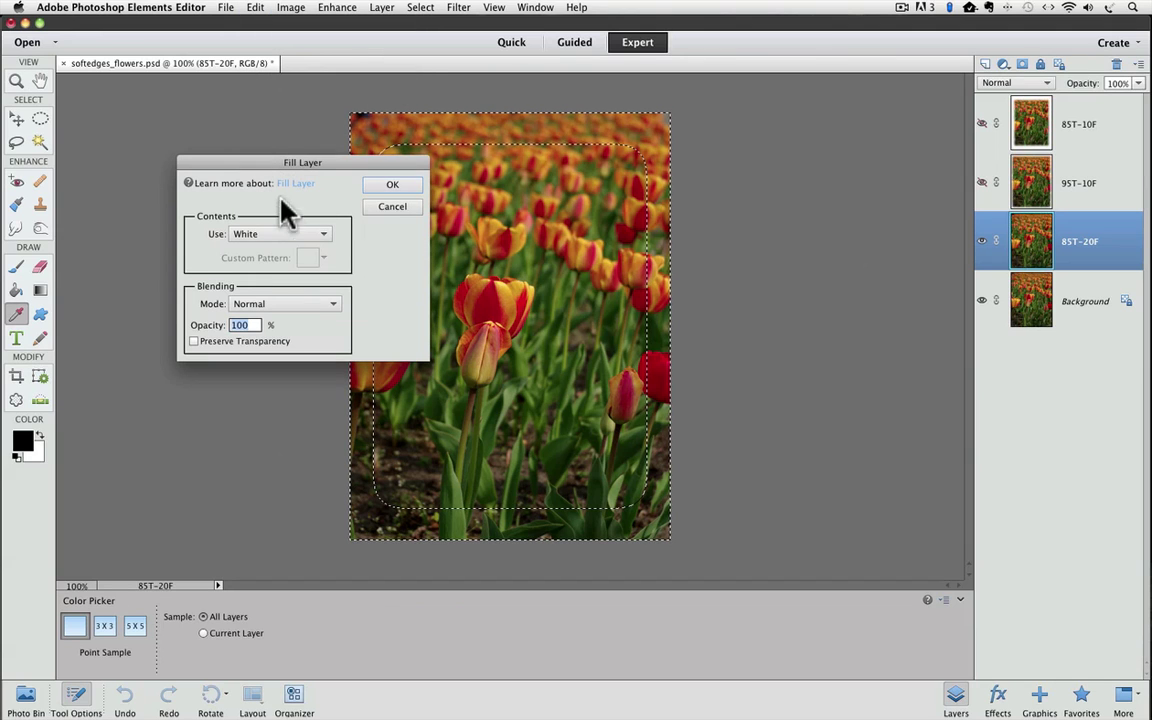
click(392, 186)
key(z)
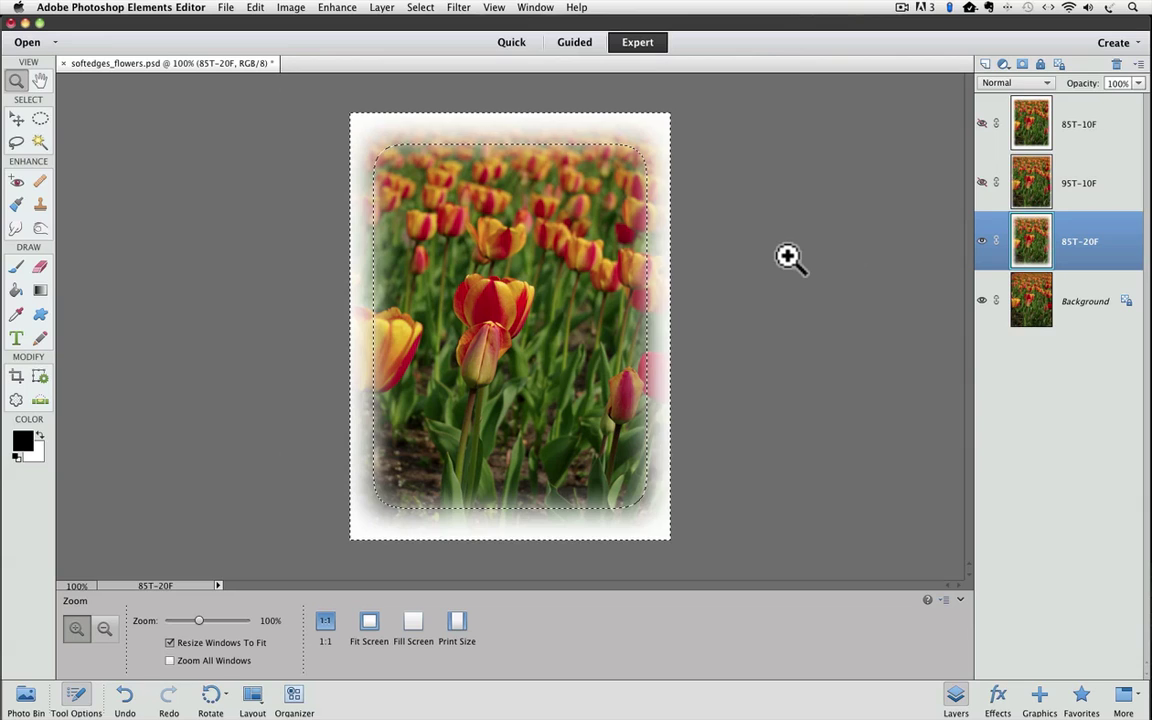
key(super+d)
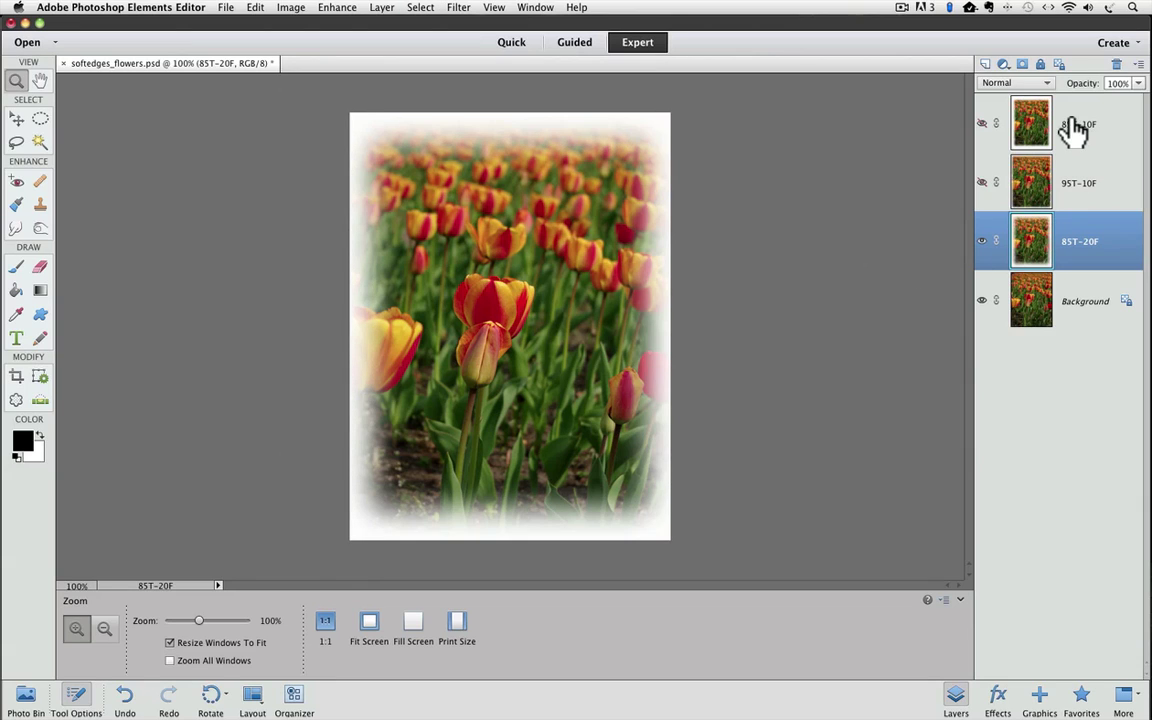
click(983, 124)
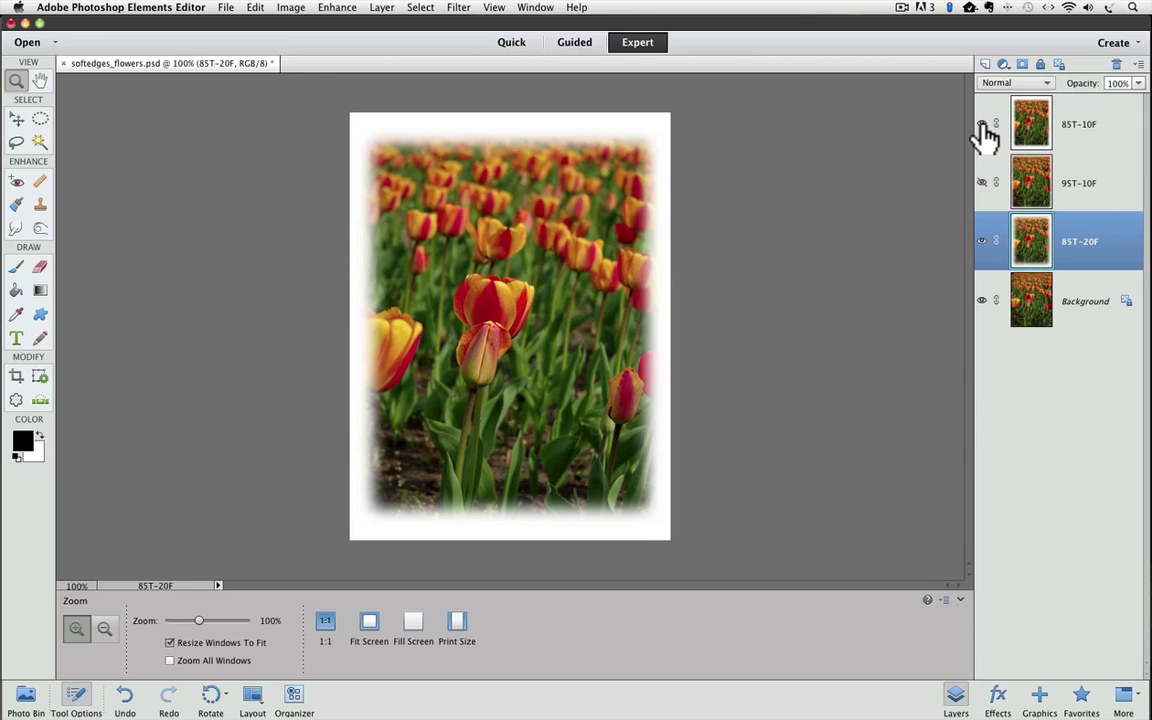
click(983, 124)
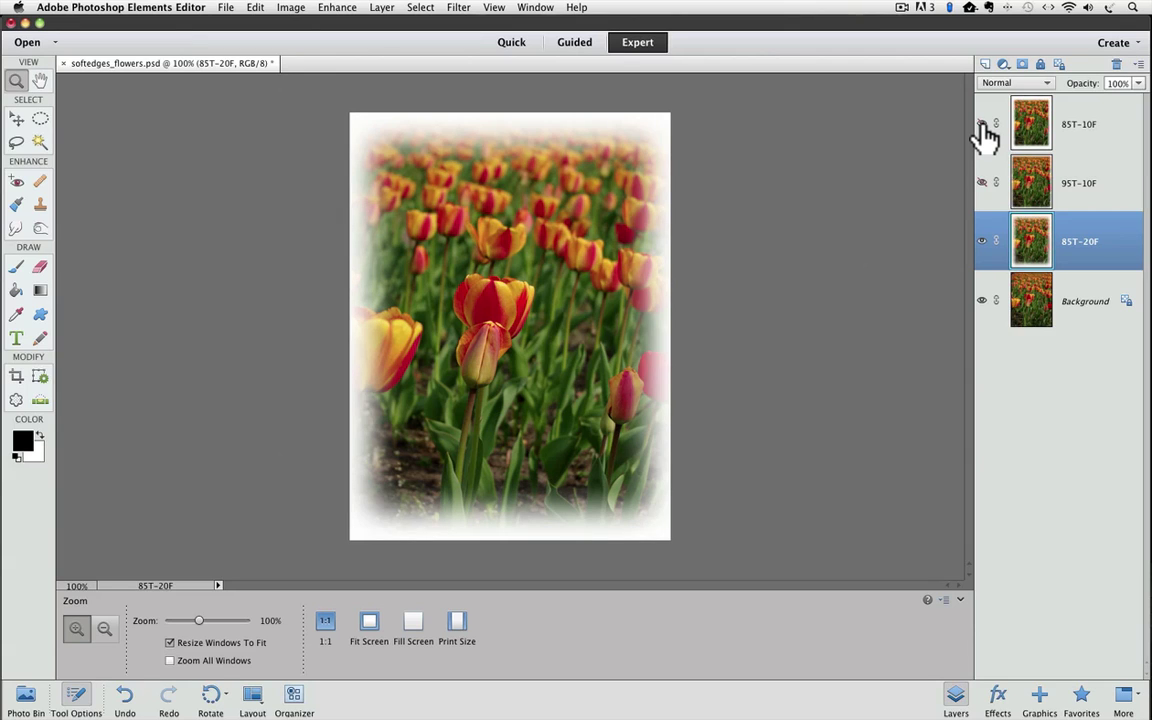
click(983, 124)
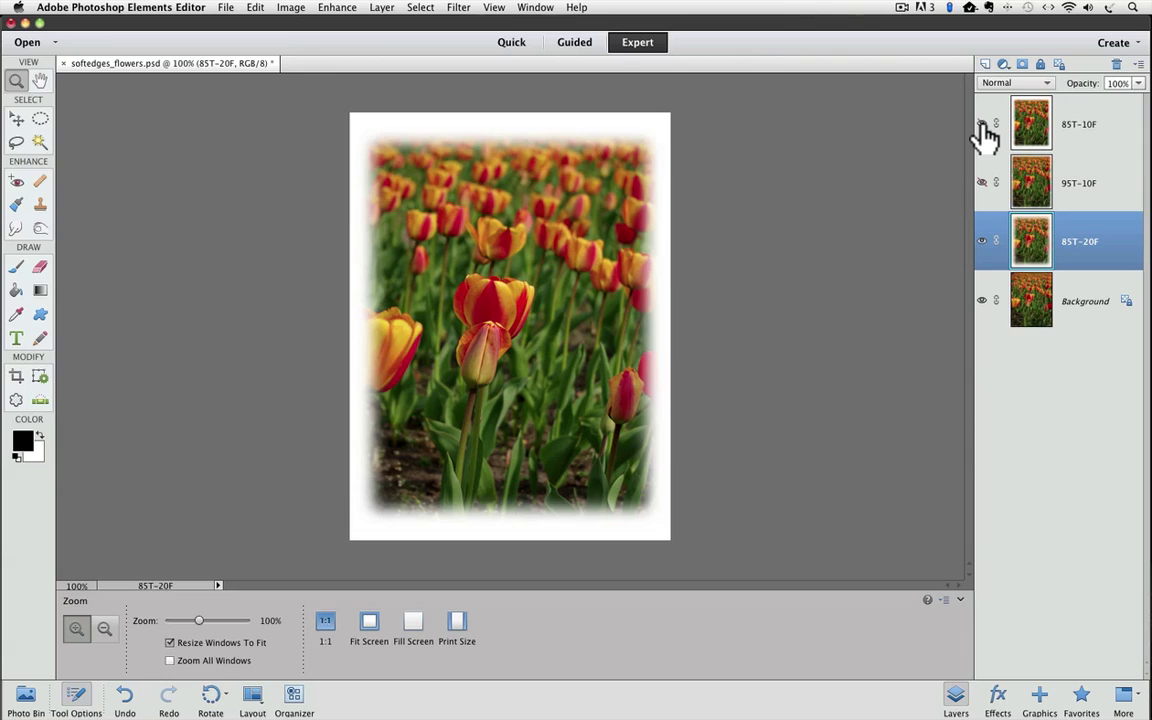
click(983, 124)
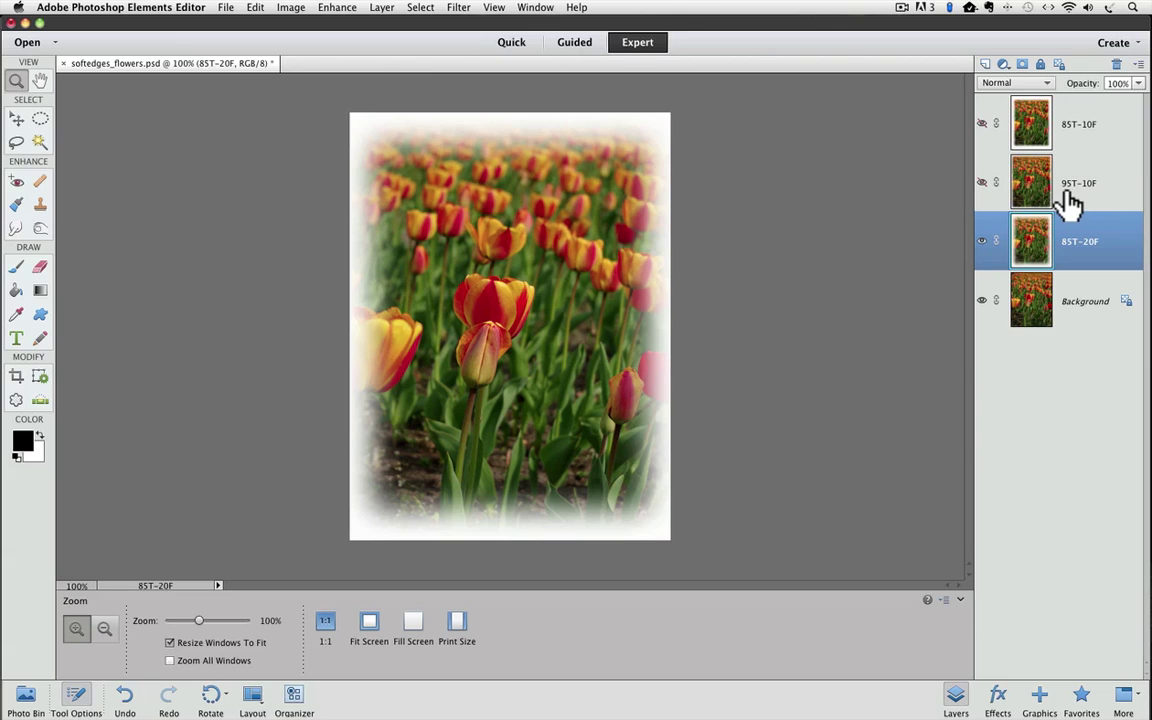
click(981, 186)
click(981, 186)
Select the 95T-10F and 85T-10F layers together and drag them to the trash.
click(1070, 184)
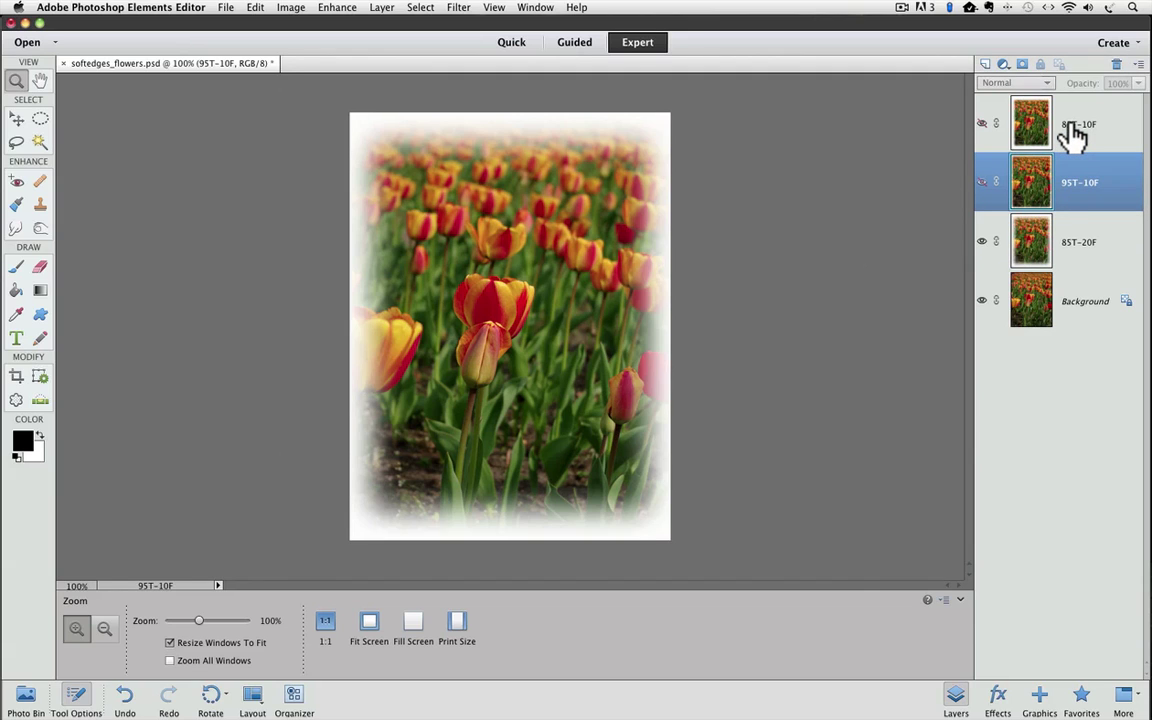
shift+click(1073, 135)
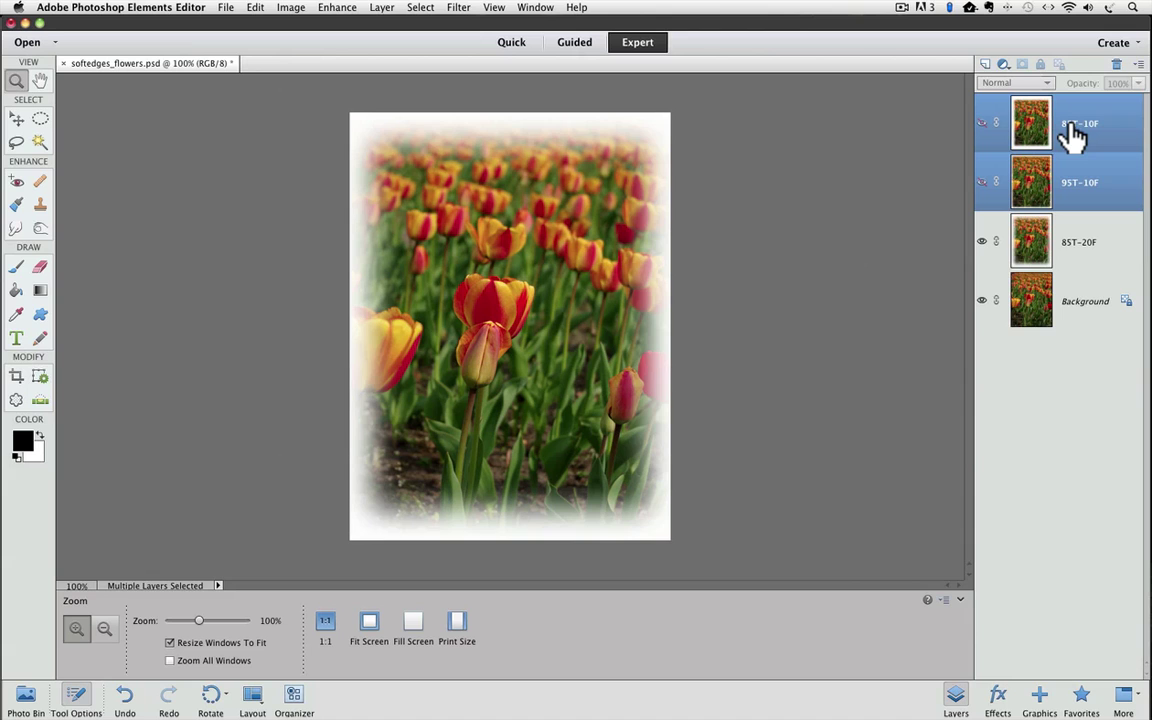
drag(1070, 118, 1116, 64)
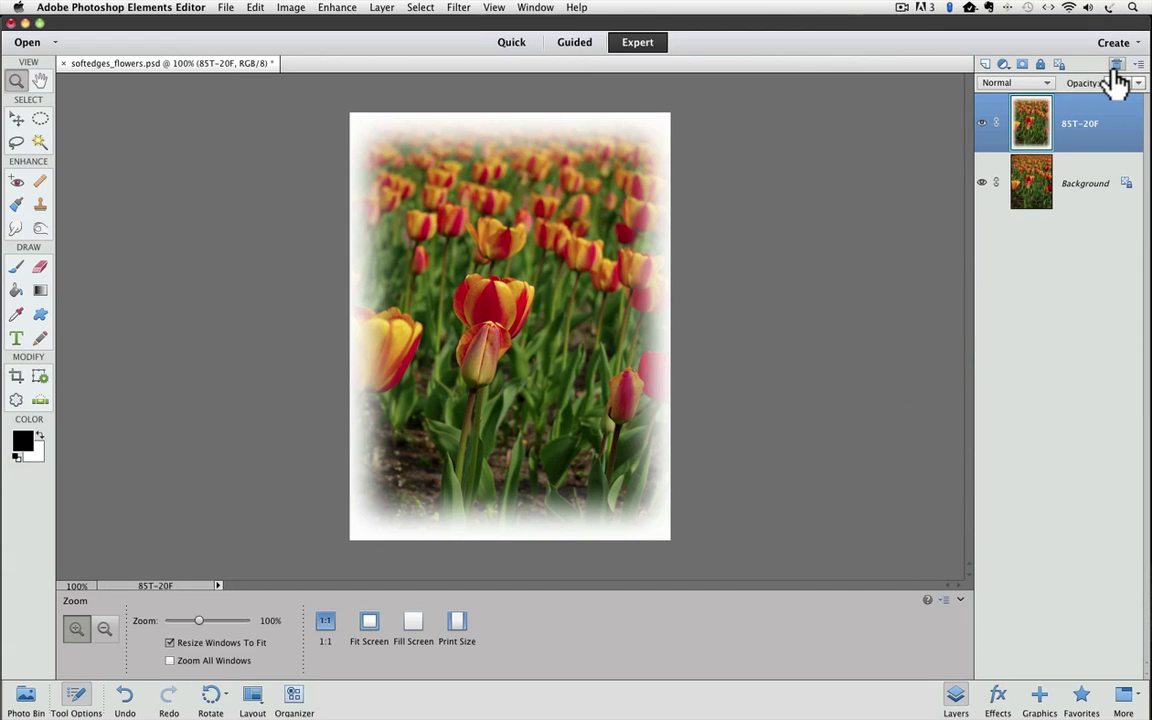